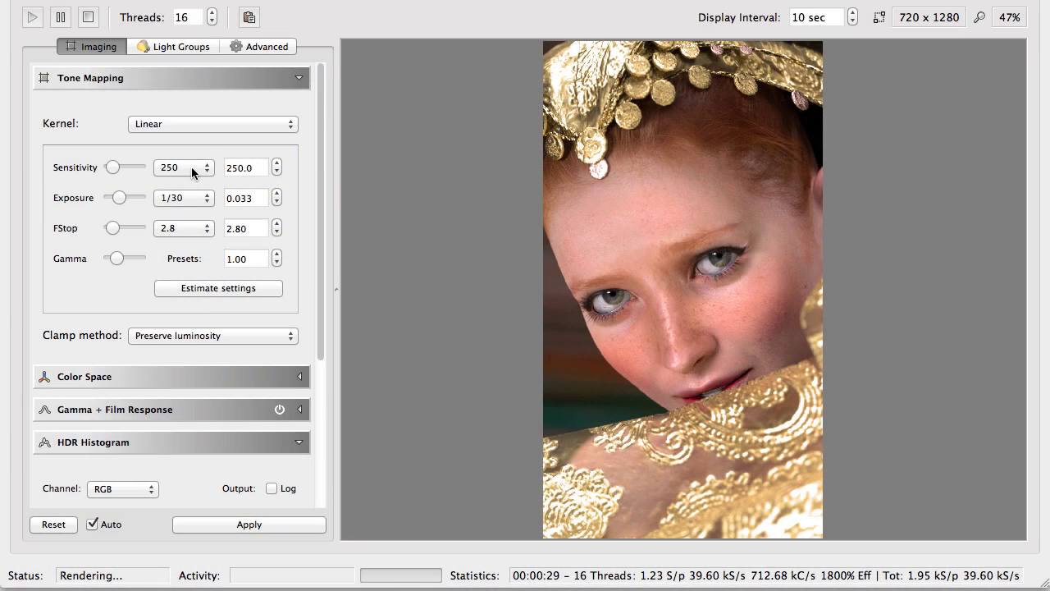
# Try a sensitivity of 200 with FStop 5.6, followed by FStop 2, in the linear tone mapping
pyautogui.click(192, 168)
pyautogui.click(186, 178)
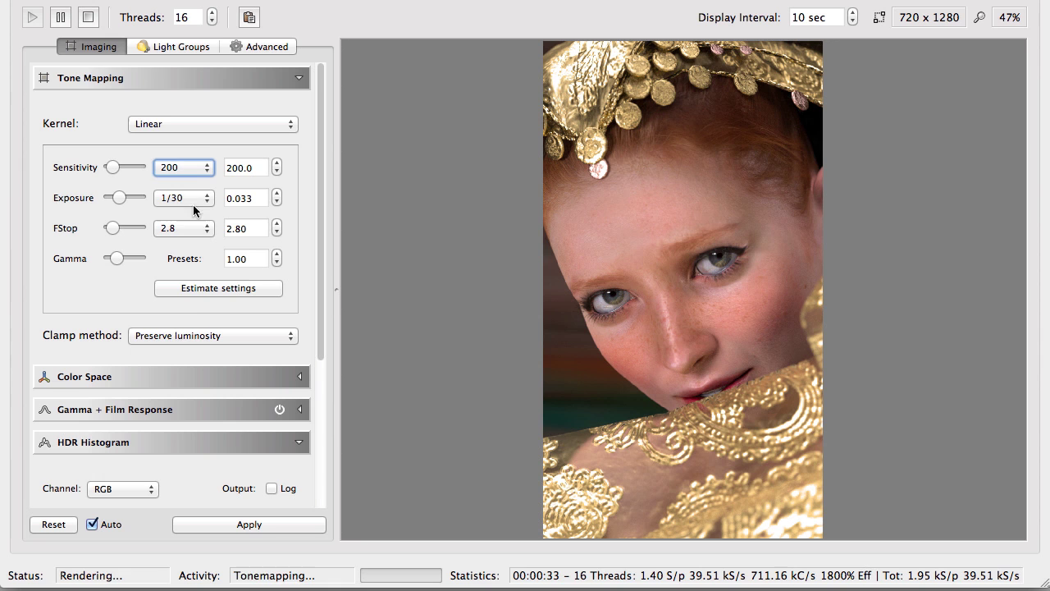
pyautogui.click(190, 227)
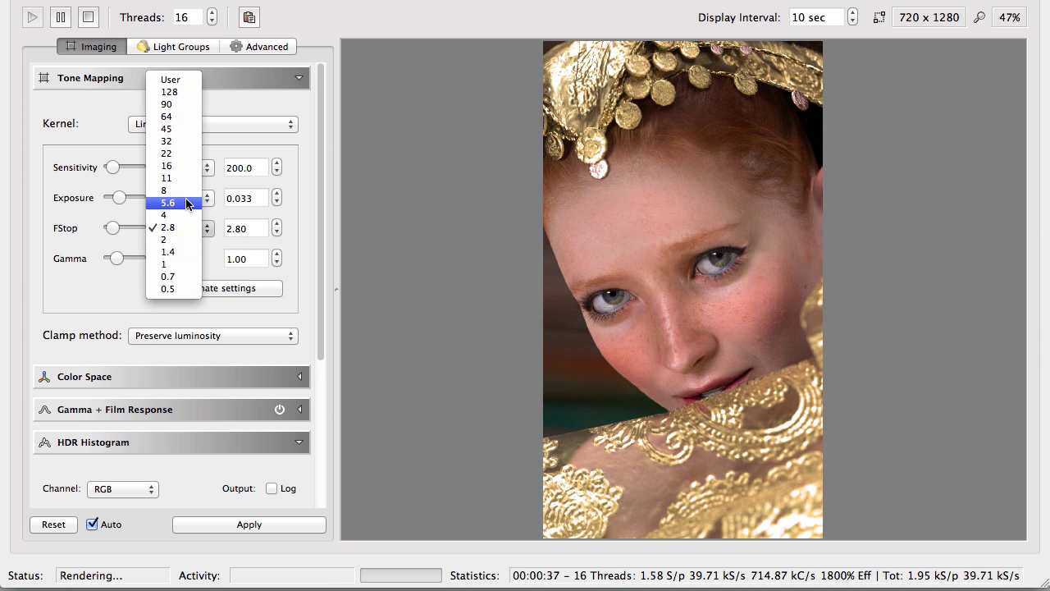
pyautogui.click(185, 201)
pyautogui.click(190, 227)
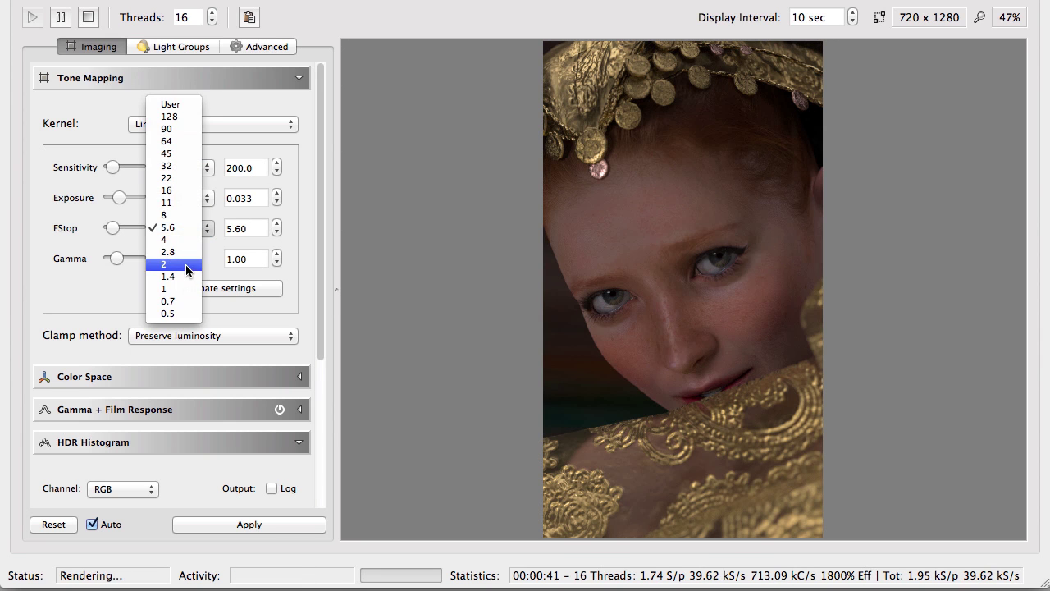
pyautogui.click(187, 267)
# Restore the tone mapping to FStop 2.8 and sensitivity 250
pyautogui.click(187, 228)
pyautogui.click(181, 213)
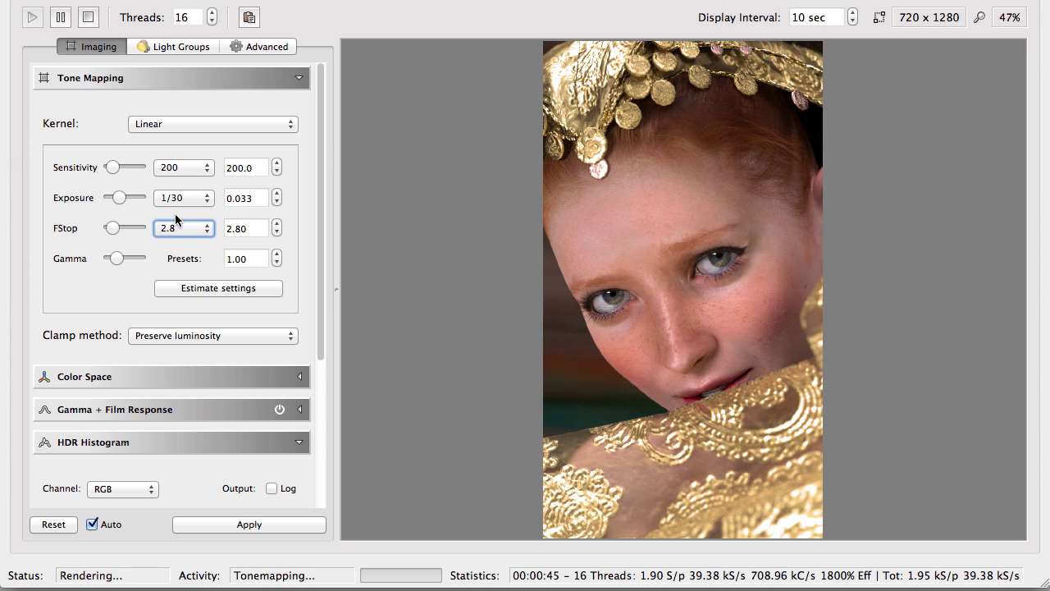
pyautogui.click(205, 168)
pyautogui.click(196, 154)
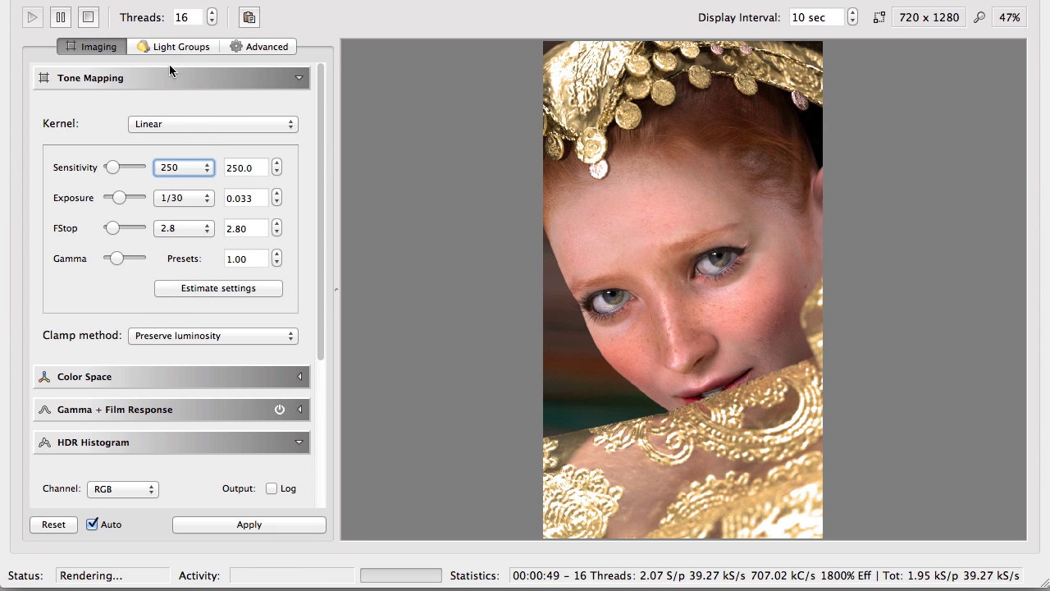
# Switch the Top light group off and back on, and lower its gain to about 0.81
pyautogui.click(202, 48)
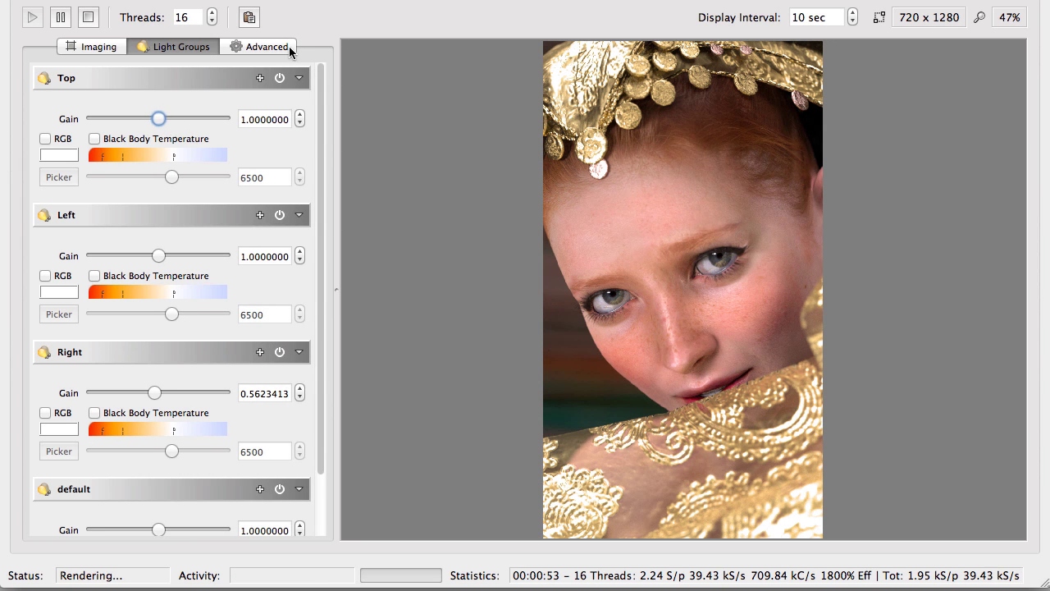
pyautogui.click(280, 79)
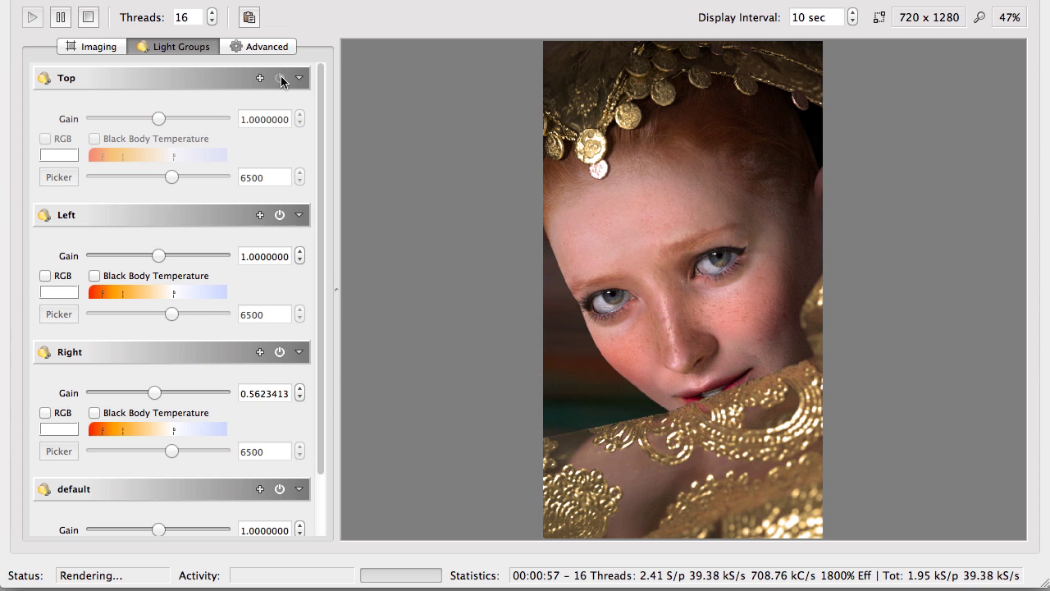
pyautogui.click(280, 79)
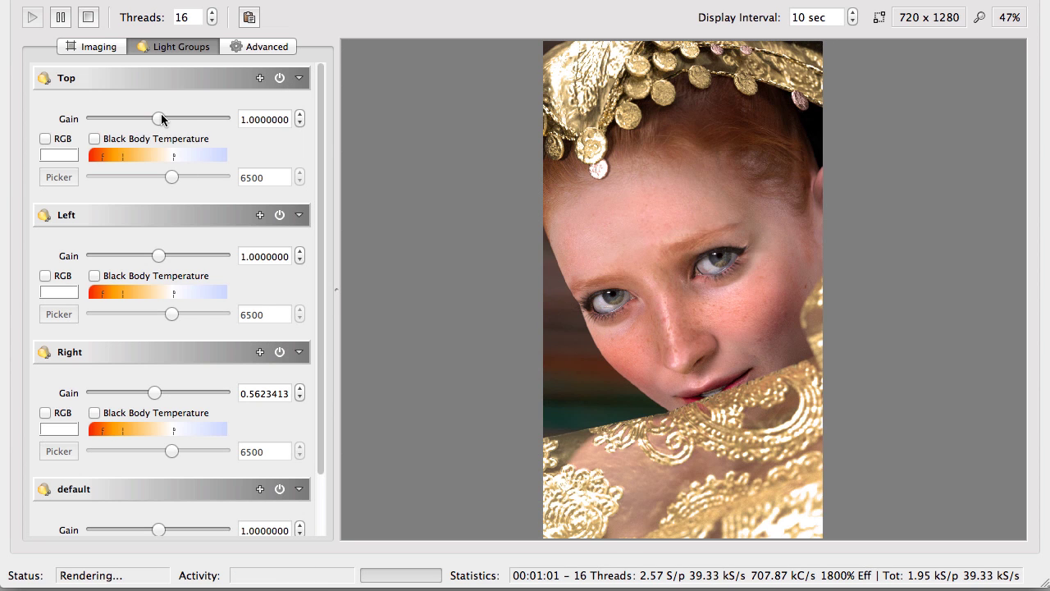
pyautogui.moveTo(159, 117)
pyautogui.mouseDown()
pyautogui.moveTo(143, 118)
pyautogui.moveTo(166, 117)
pyautogui.moveTo(156, 118)
pyautogui.mouseUp()
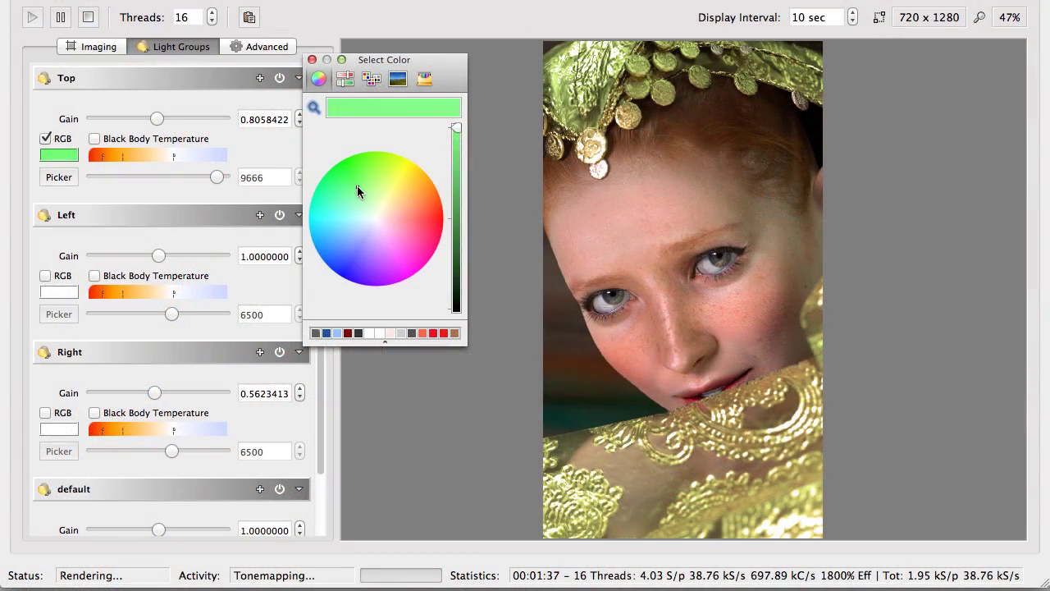
# Try a red color on the Top light group and turn its RGB coloring off
pyautogui.moveTo(357, 185); pyautogui.dragTo(431, 222)
pyautogui.click(312, 59)
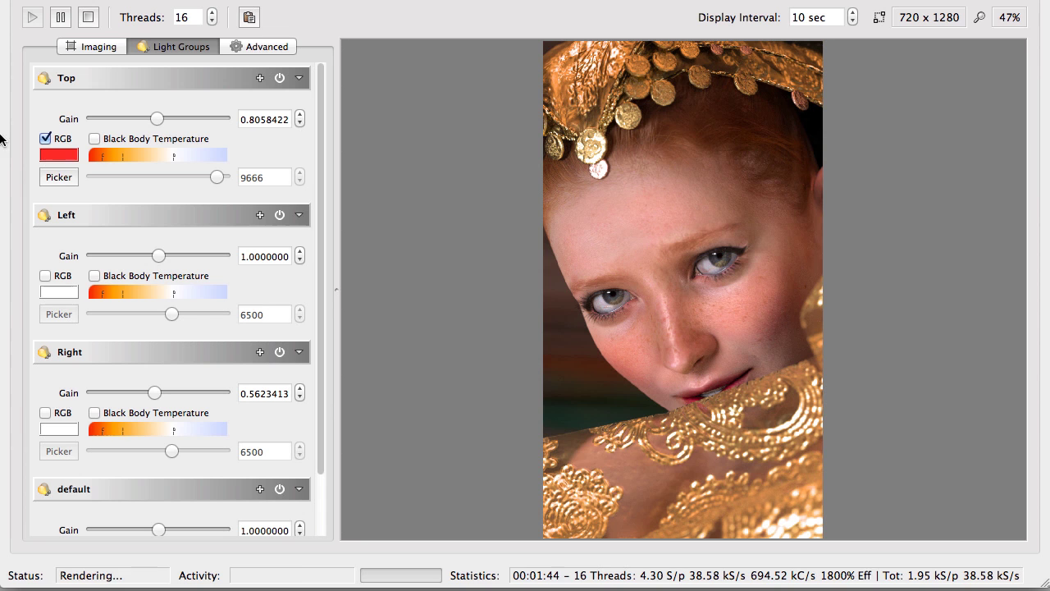
pyautogui.click(45, 139)
# Switch the Left light group off and back on to compare its effect on the render
pyautogui.click(281, 215)
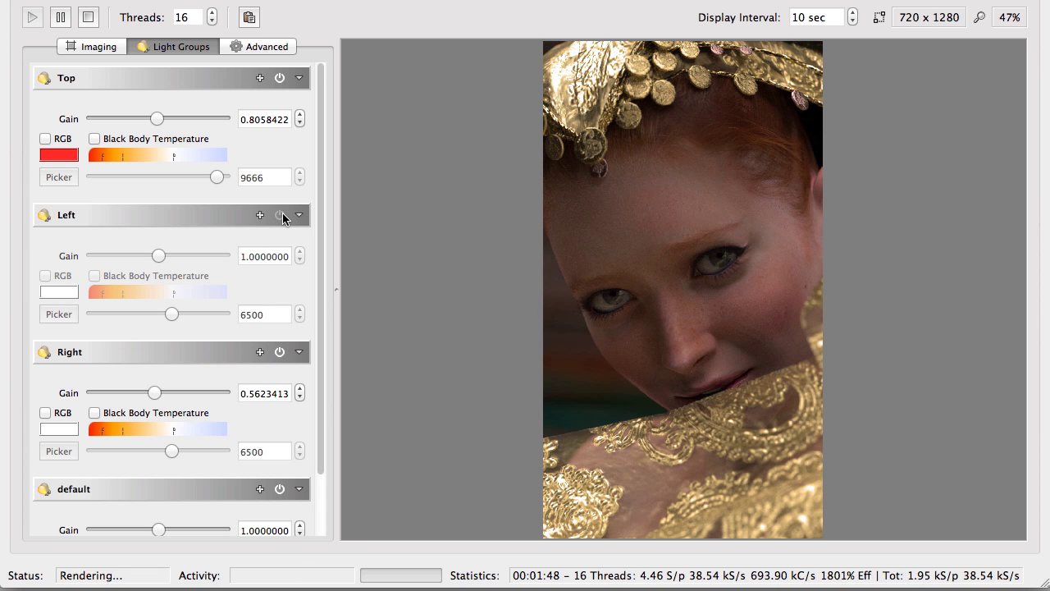
pyautogui.click(281, 215)
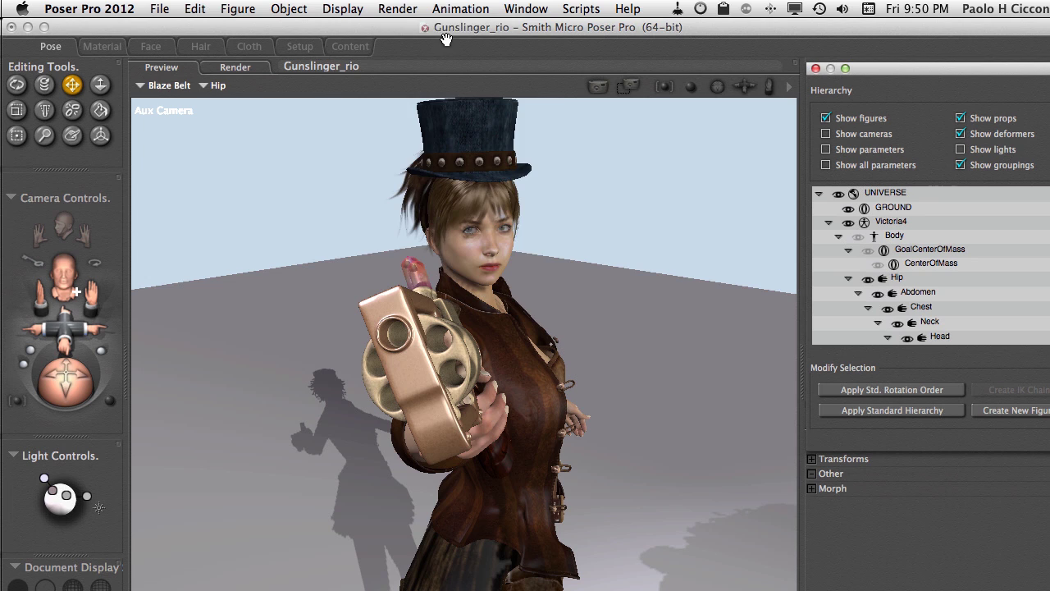
# Launch Reality Render for the Gunslinger_rio scene in Poser and move the Reality window aside
pyautogui.click(398, 8)
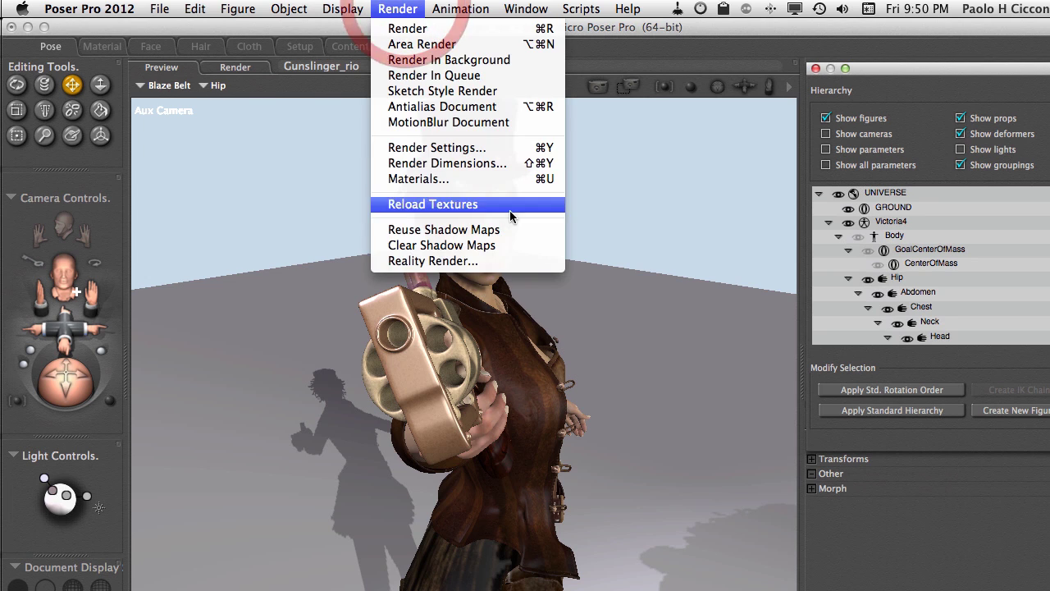
pyautogui.click(531, 261)
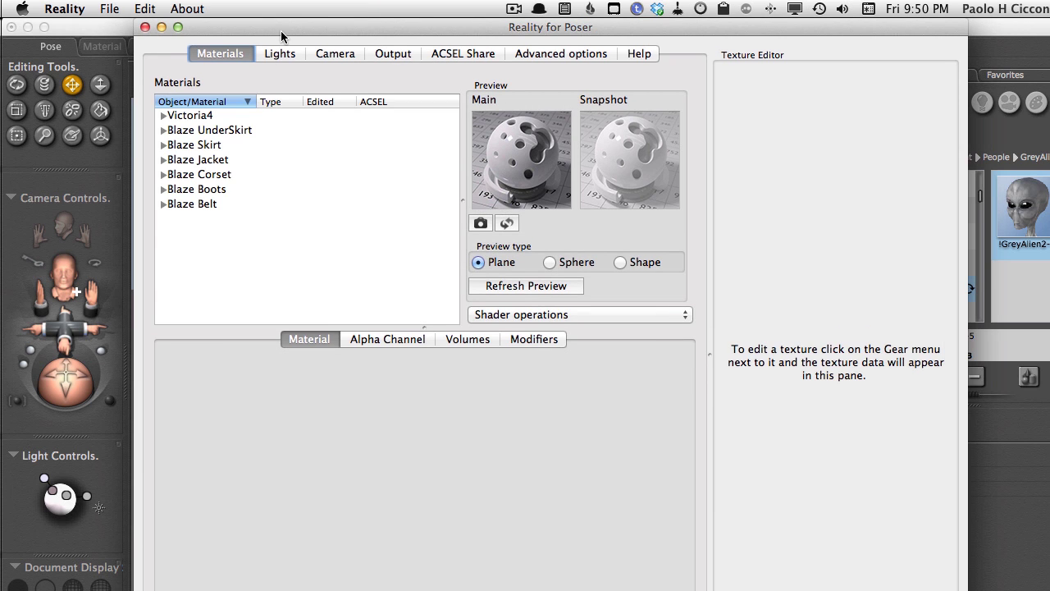
pyautogui.moveTo(281, 30); pyautogui.dragTo(380, 16)
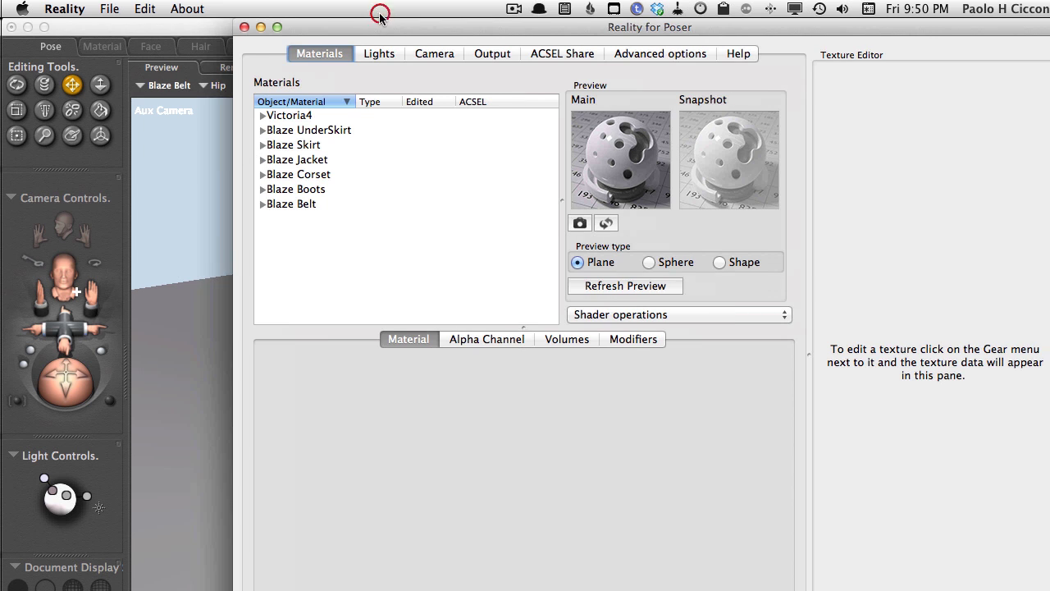
# Expand the Victoria4 object in Reality's materials list to show its individual materials
pyautogui.click(298, 118)
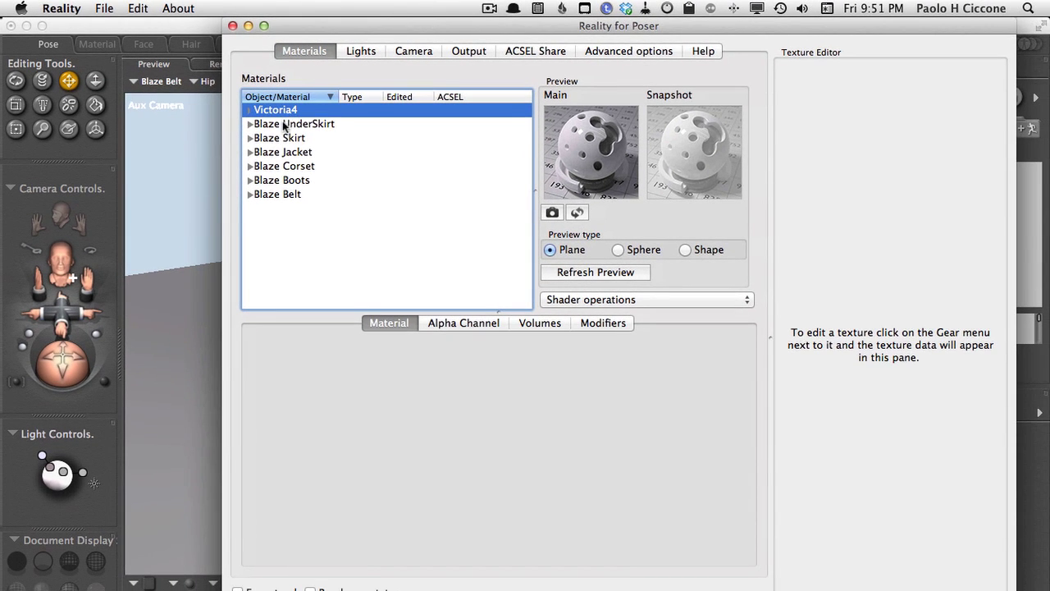
pyautogui.click(285, 124)
pyautogui.click(285, 138)
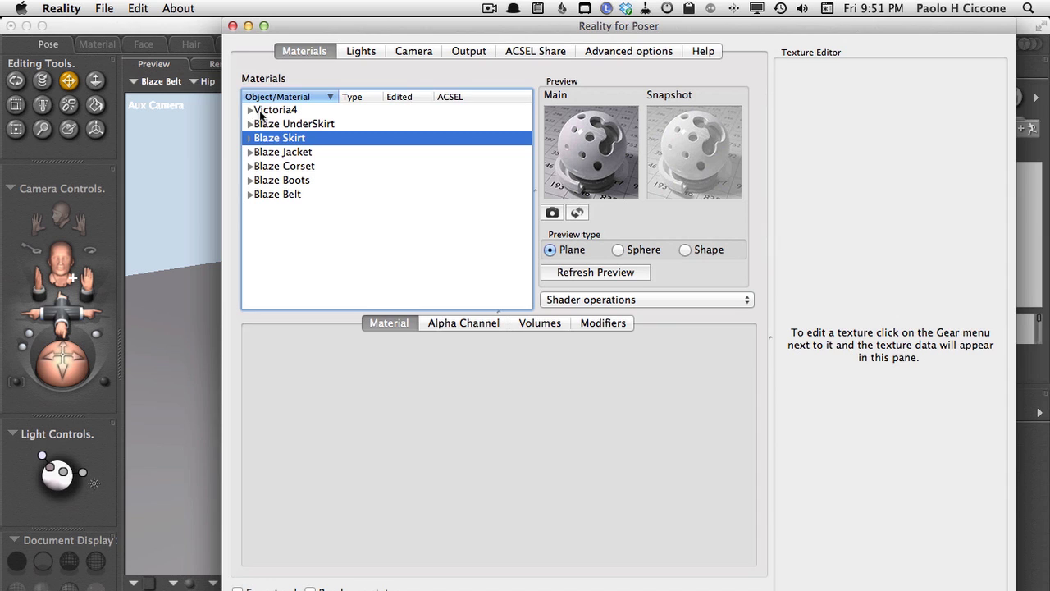
pyautogui.click(249, 112)
pyautogui.click(248, 111)
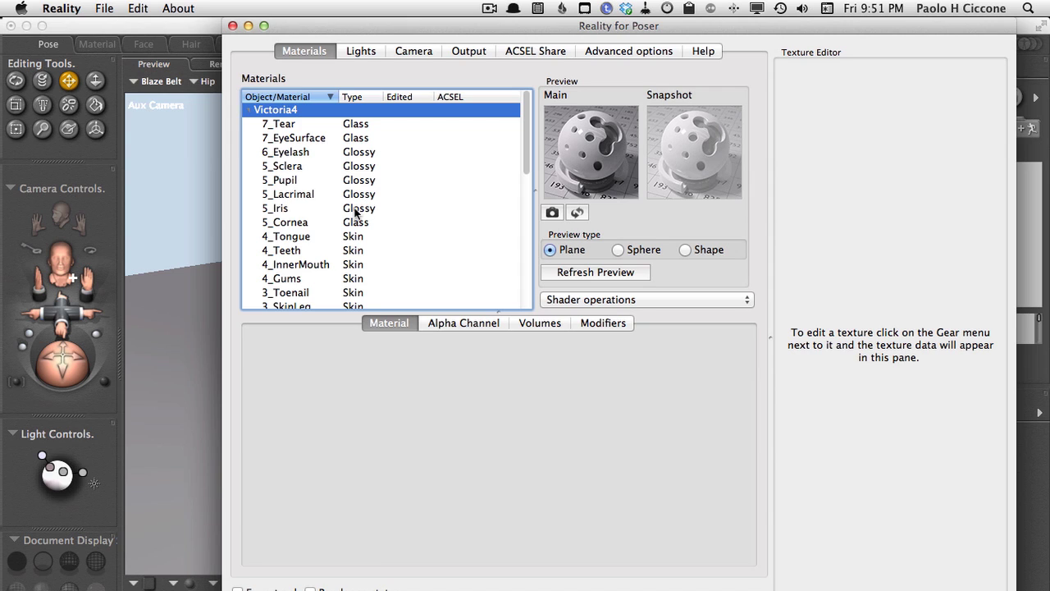
# Switch to Poser's Material room and display Victoria4's 5_Pupil material, followed by its 5_Iris material
pyautogui.click(97, 44)
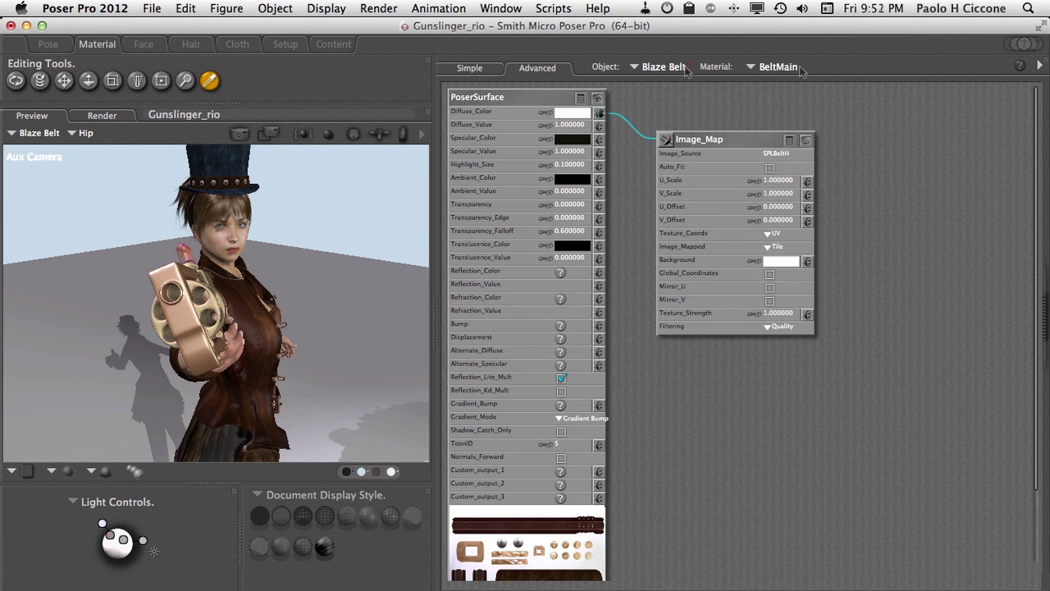
pyautogui.click(663, 67)
pyautogui.click(665, 99)
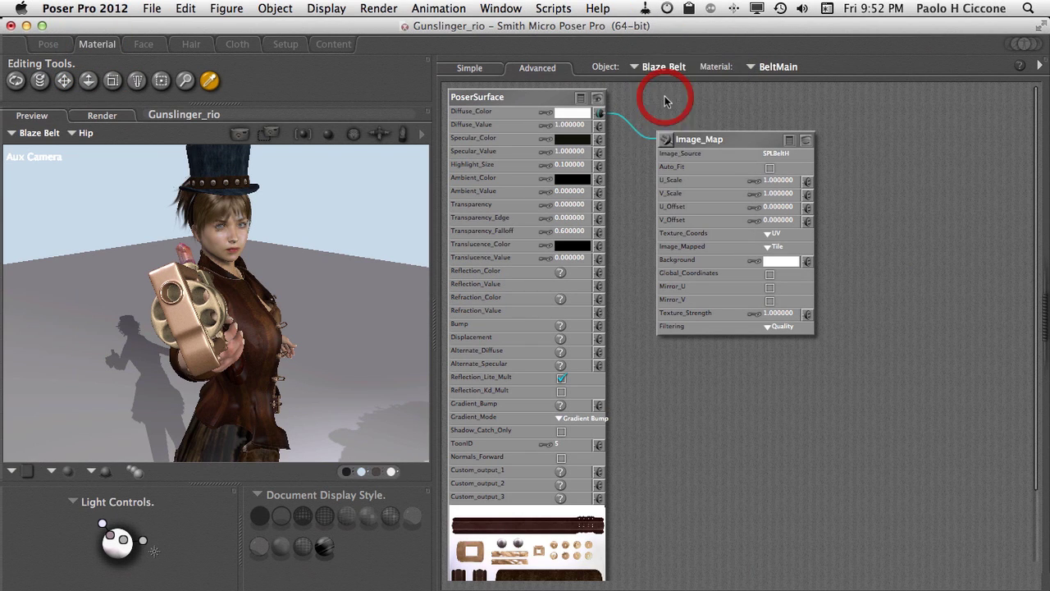
pyautogui.click(780, 69)
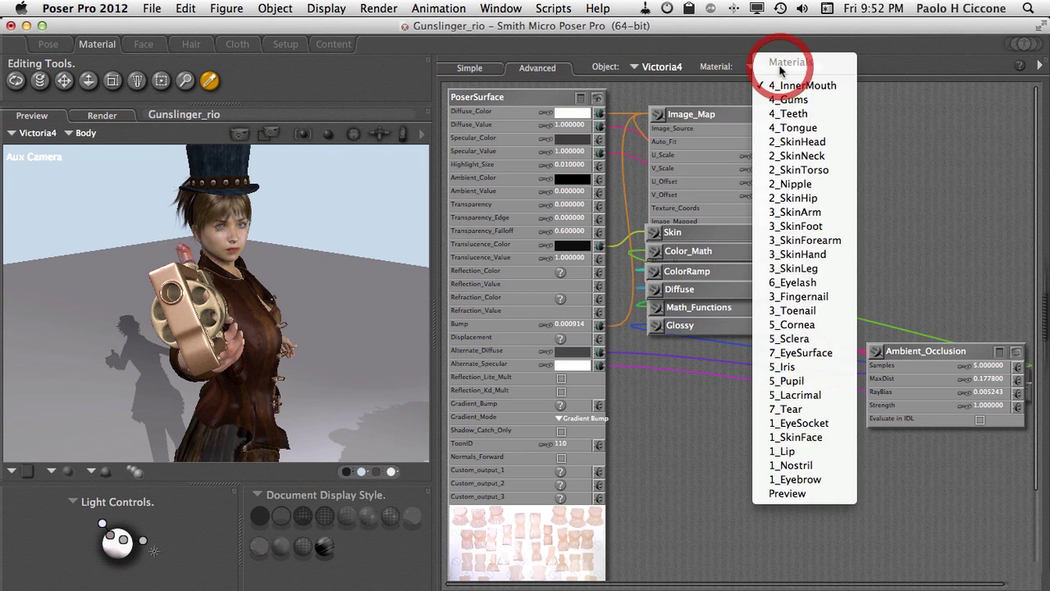
pyautogui.click(788, 381)
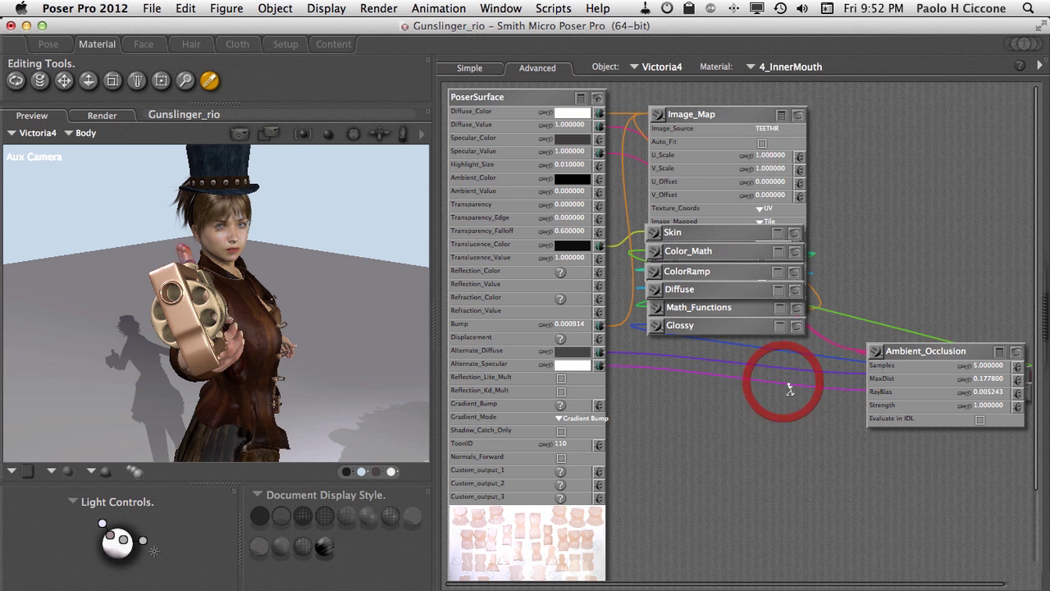
pyautogui.click(779, 67)
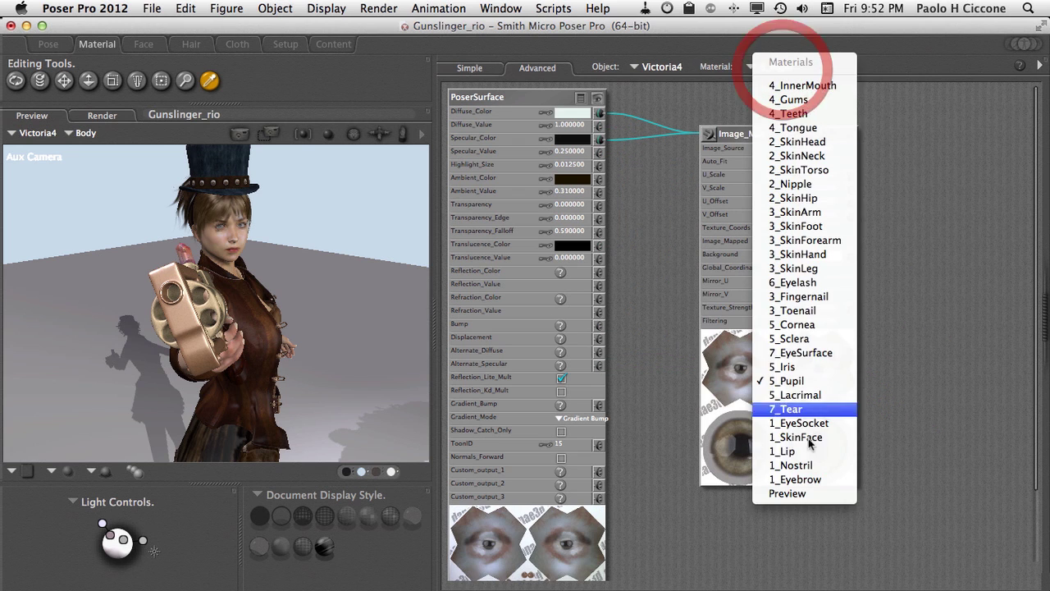
pyautogui.click(798, 370)
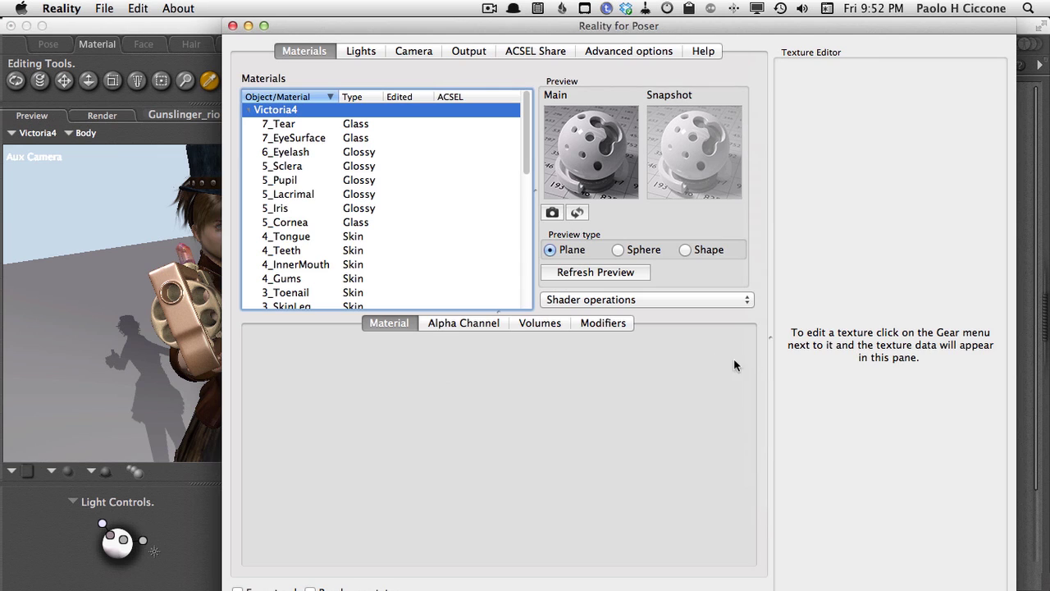
# Replace the image map in Texture B of the 5_Iris diffuse channel with EyeBlue.jpg and return to the parent Diffuse texture
pyautogui.click(299, 211)
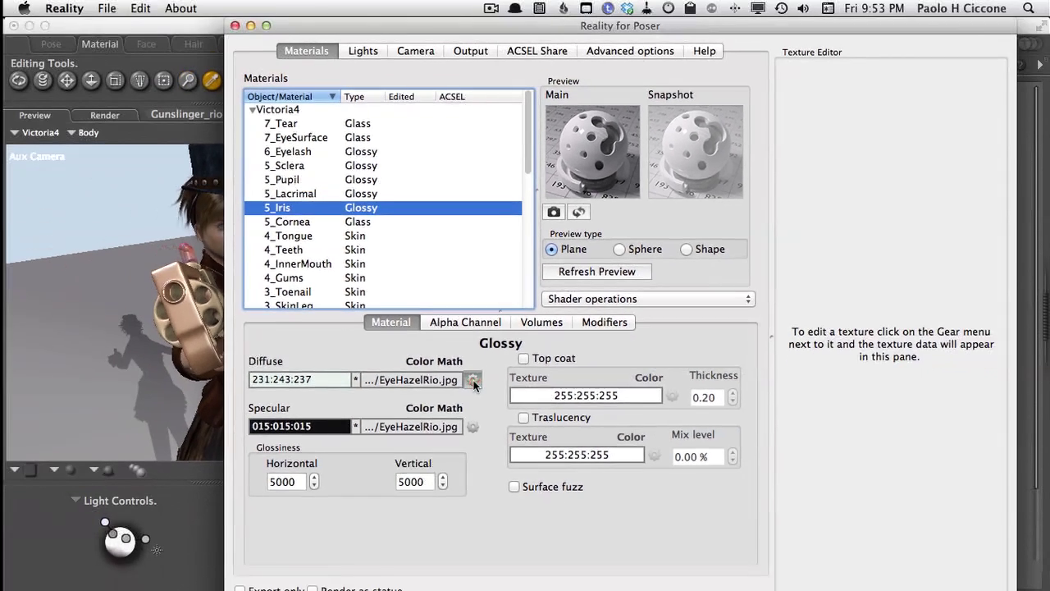
pyautogui.click(440, 411)
pyautogui.click(467, 409)
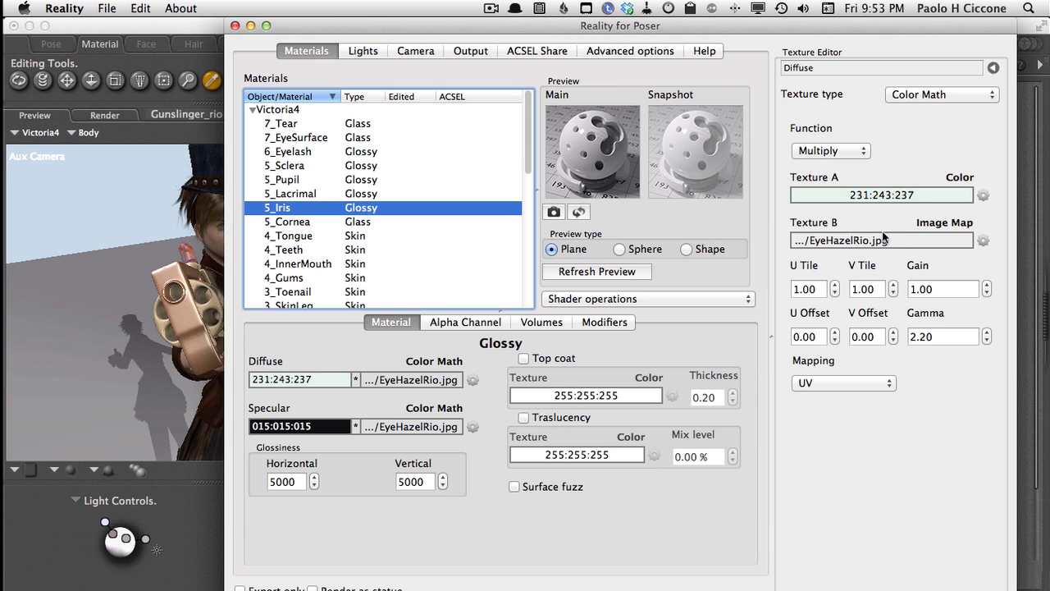
pyautogui.click(982, 241)
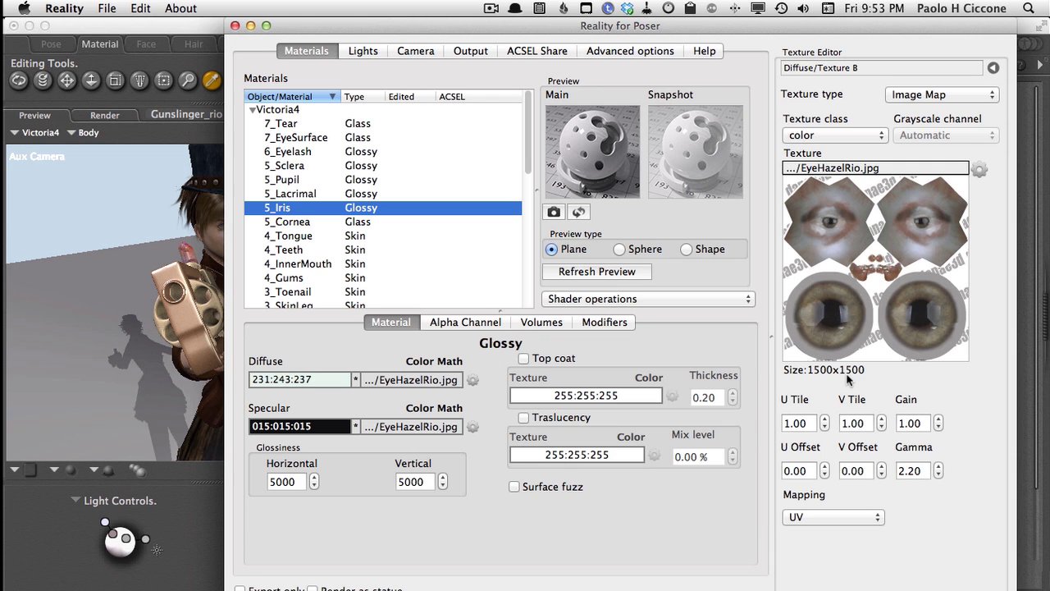
pyautogui.click(980, 169)
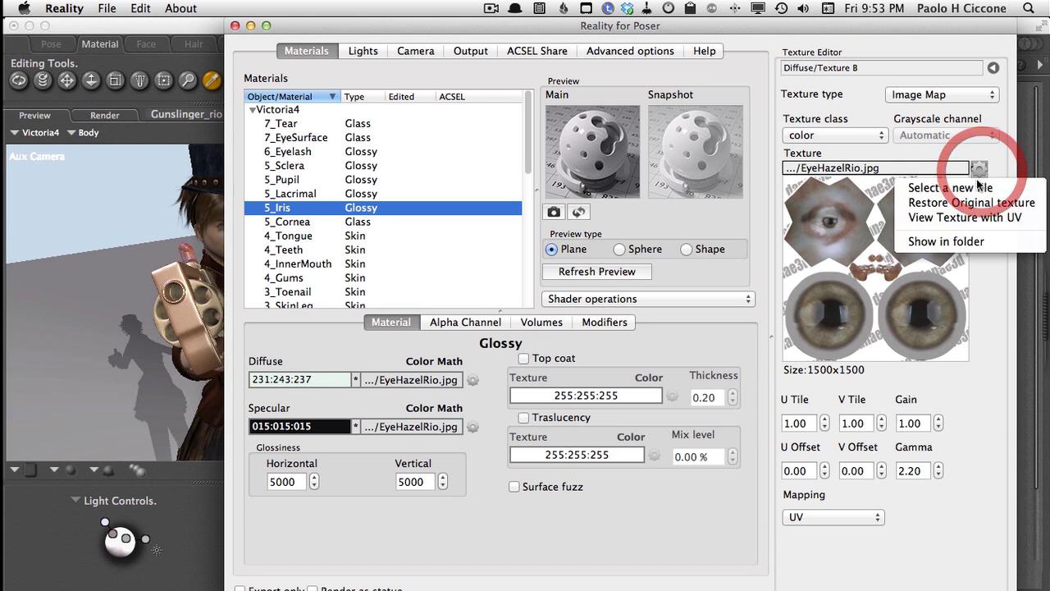
pyautogui.click(976, 187)
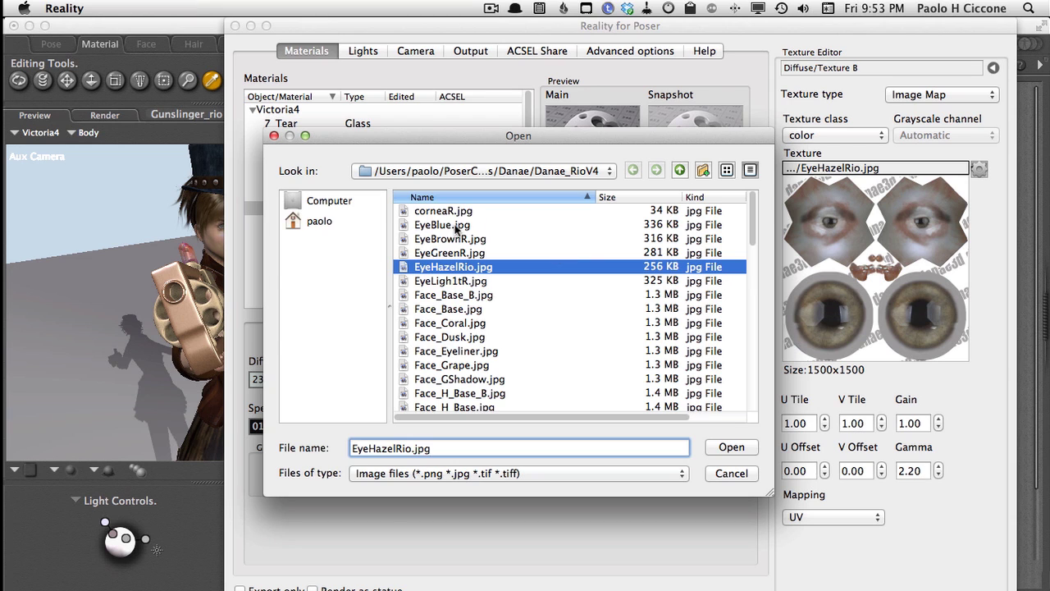
pyautogui.click(456, 225)
pyautogui.click(744, 451)
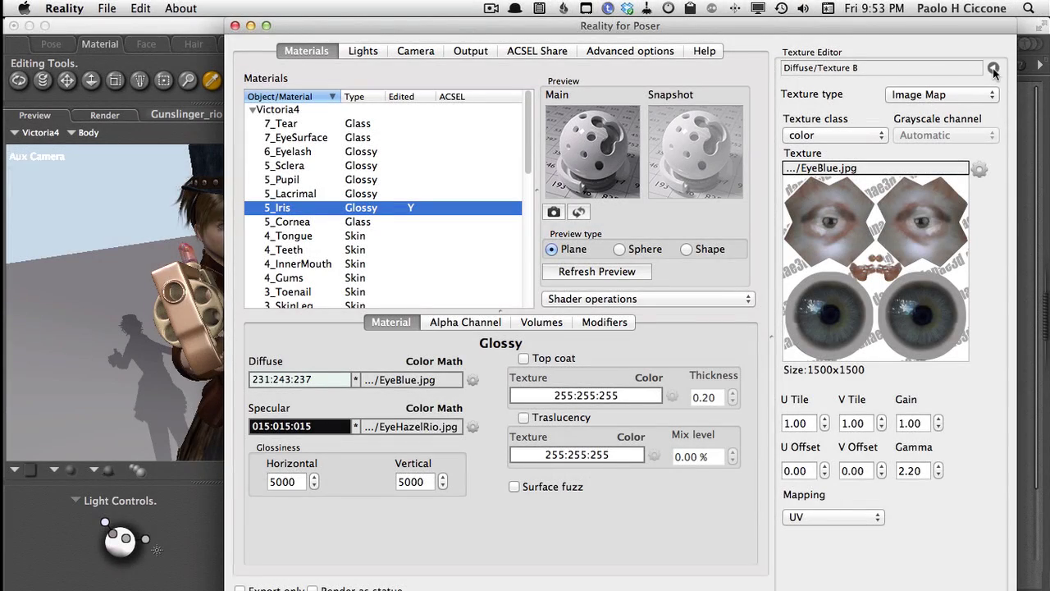
pyautogui.click(994, 70)
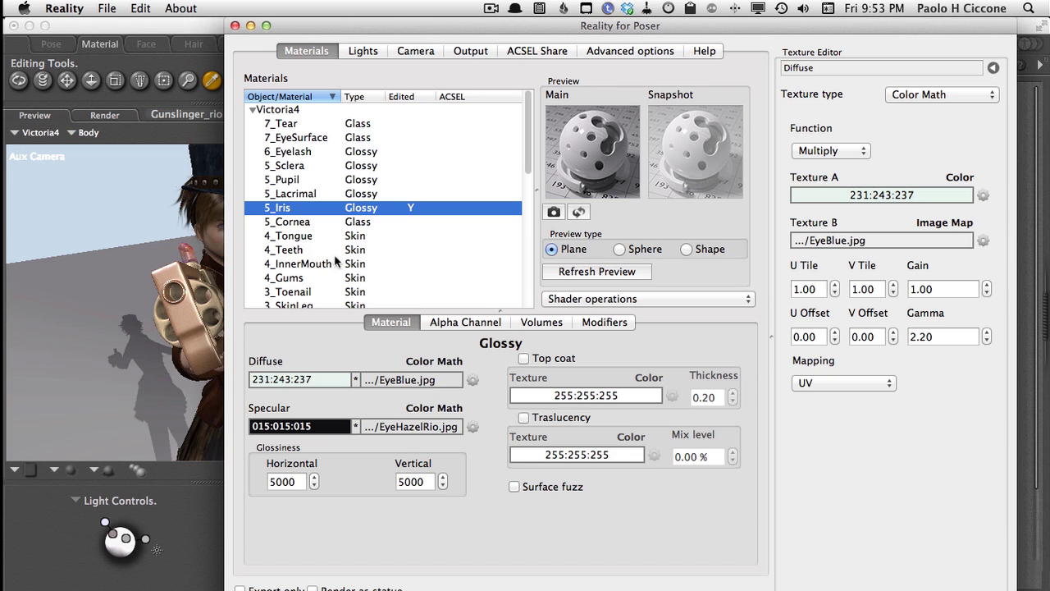
# Look through Victoria4's remaining skin and face materials and switch back to Poser
pyautogui.scroll(-5, 343, 257)
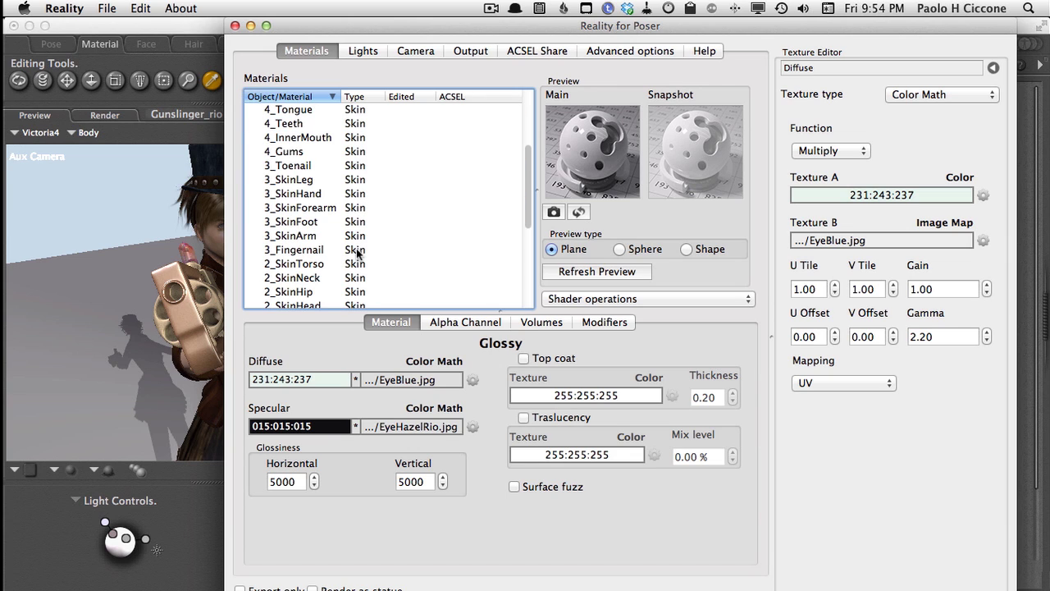
pyautogui.scroll(-1, 357, 254)
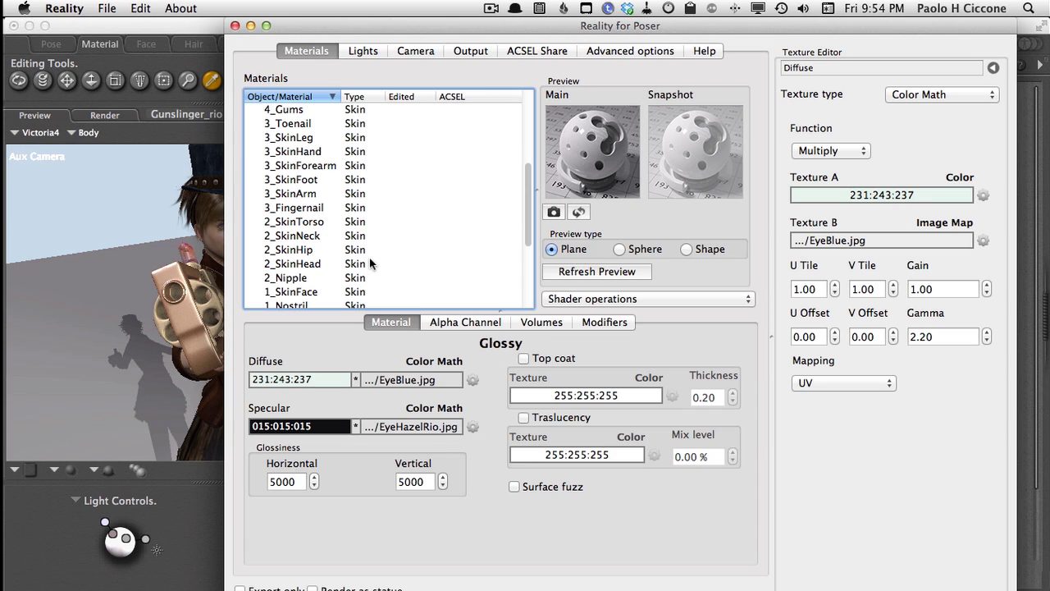
pyautogui.scroll(-1, 347, 256)
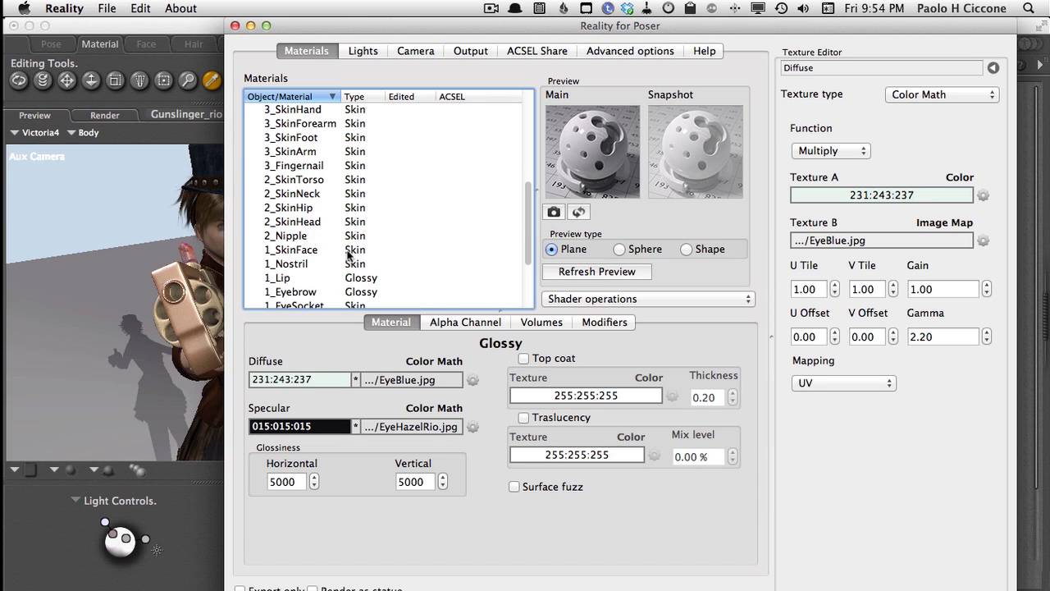
pyautogui.click(182, 35)
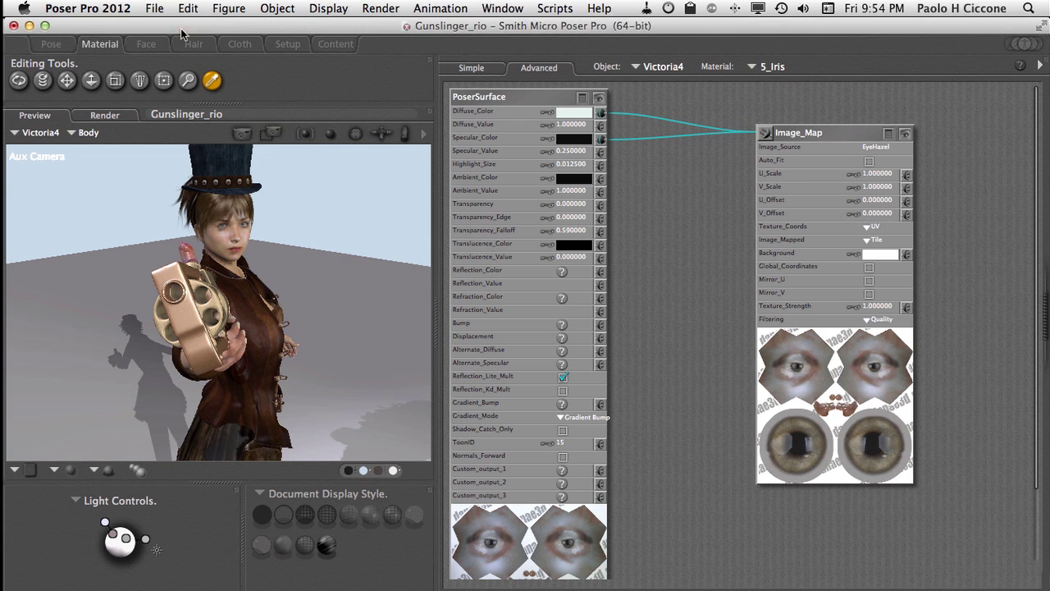
# Display Victoria4's 1_SkinFace material in the Material room, move its Color_Texture node closer and reveal that node's image preview
pyautogui.click(774, 67)
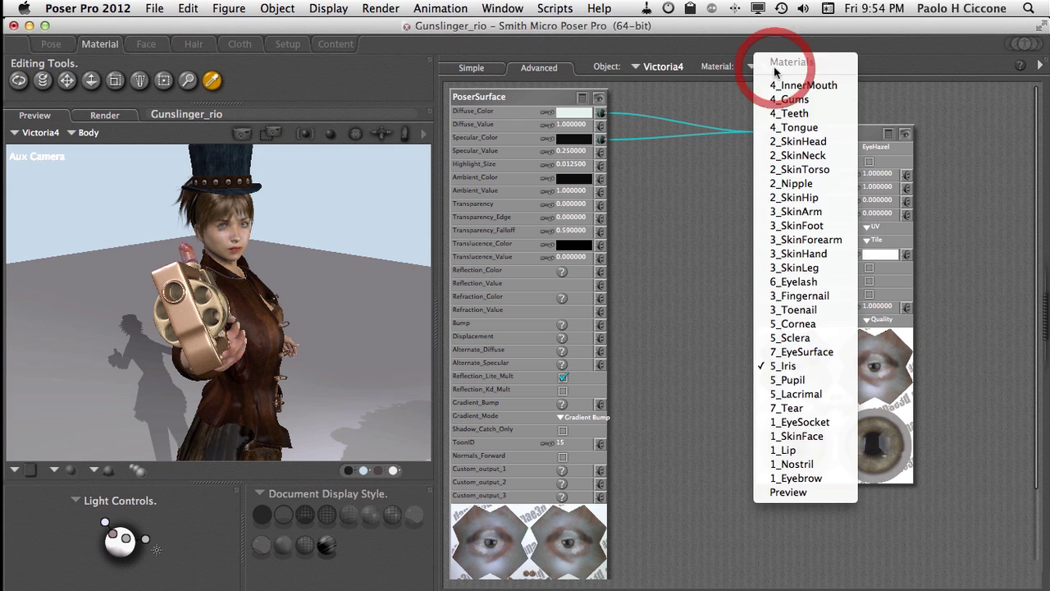
pyautogui.click(808, 440)
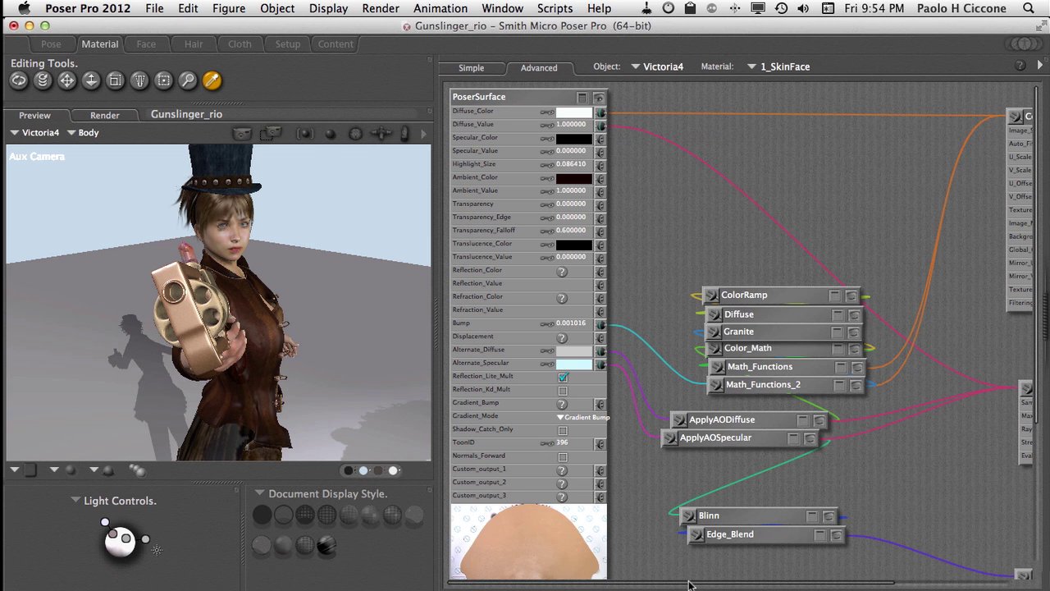
pyautogui.moveTo(690, 585); pyautogui.dragTo(844, 582)
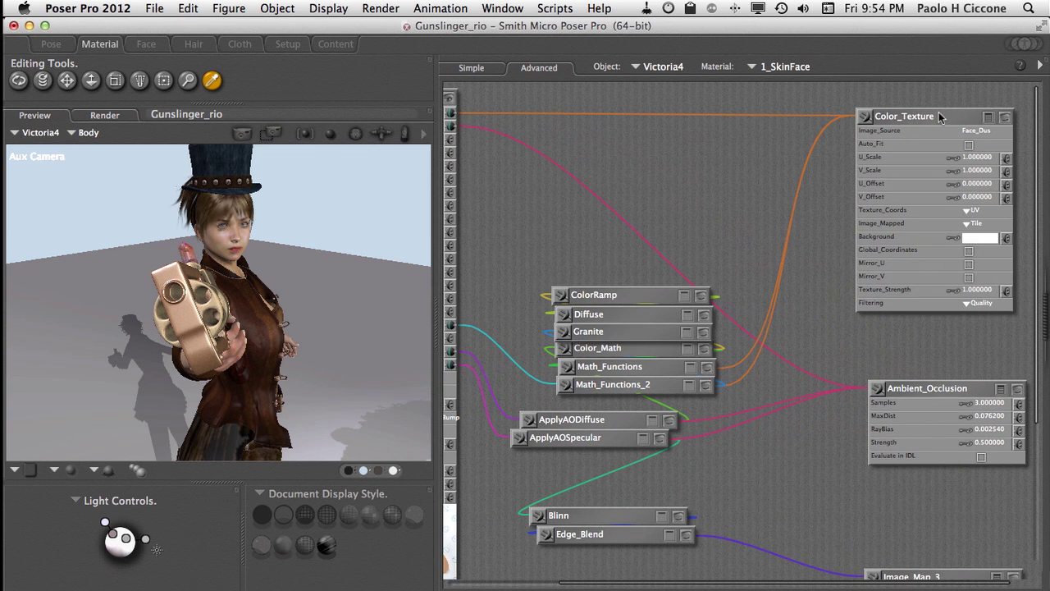
pyautogui.moveTo(996, 112); pyautogui.dragTo(824, 111)
pyautogui.click(892, 107)
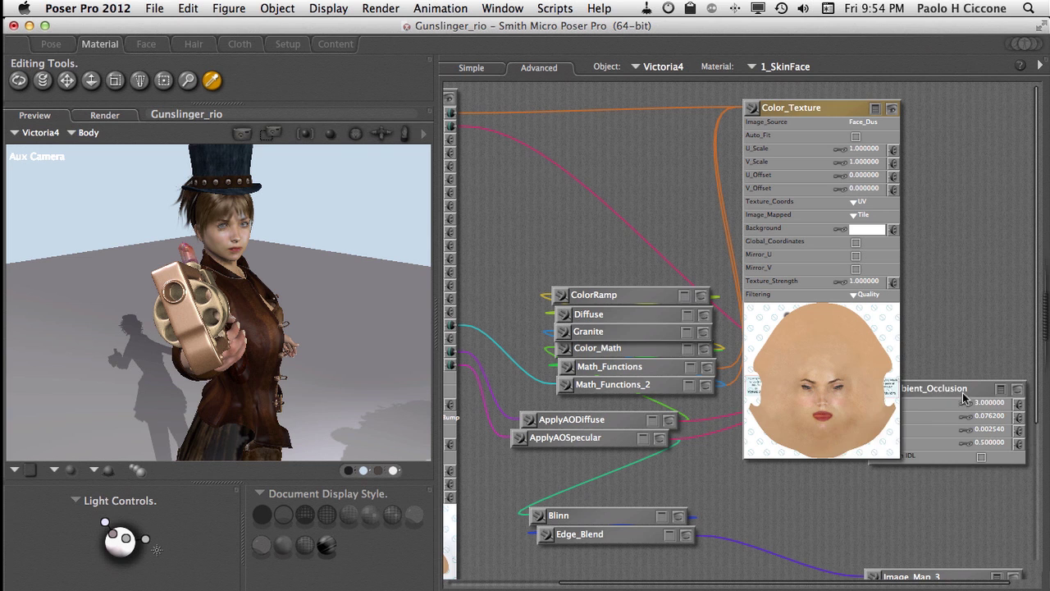
# Spread out the overlapping shader nodes of 1_SkinFace, from ColorRamp to Edge_Blend, and bring Color_Texture in front of Image_Map_3
pyautogui.moveTo(960, 389); pyautogui.dragTo(872, 448)
pyautogui.moveTo(919, 576); pyautogui.dragTo(837, 354)
pyautogui.moveTo(643, 301); pyautogui.dragTo(645, 226)
pyautogui.moveTo(632, 316); pyautogui.dragTo(632, 254)
pyautogui.moveTo(631, 333); pyautogui.dragTo(652, 287)
pyautogui.moveTo(614, 355); pyautogui.dragTo(567, 325)
pyautogui.moveTo(623, 385); pyautogui.dragTo(645, 392)
pyautogui.moveTo(601, 438); pyautogui.dragTo(576, 467)
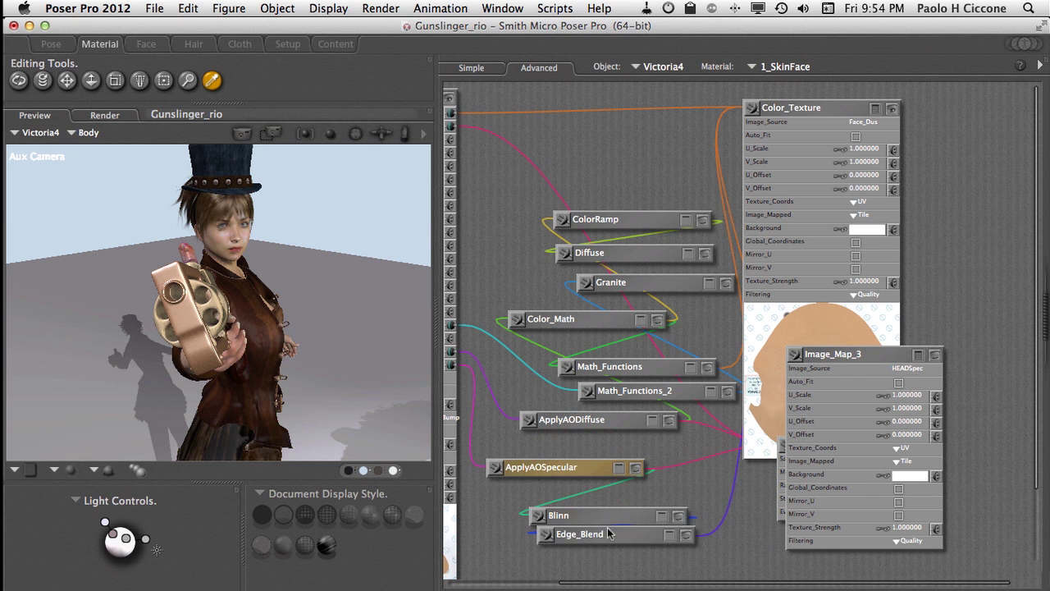
pyautogui.moveTo(612, 534); pyautogui.dragTo(664, 549)
pyautogui.moveTo(630, 514); pyautogui.dragTo(602, 508)
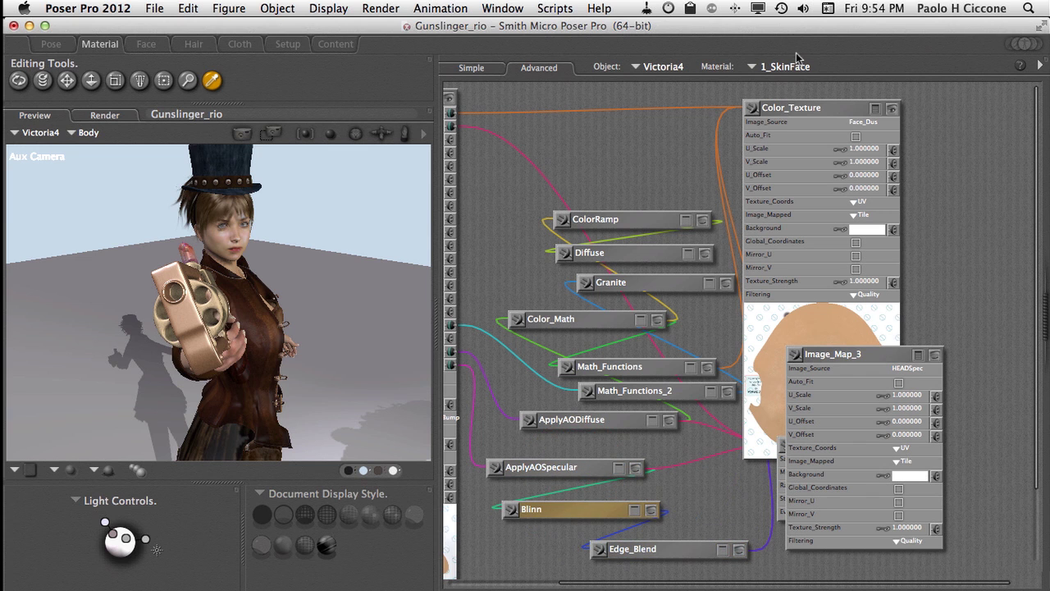
pyautogui.click(815, 109)
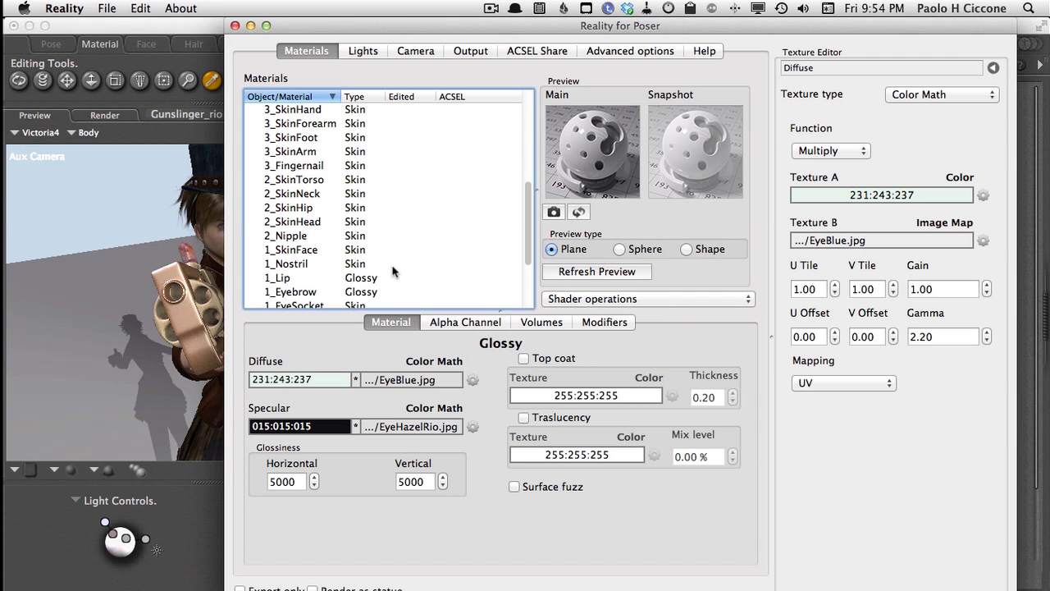
# Display Victoria4's 1_SkinFace material in Reality, then switch back to Poser
pyautogui.scroll(-3, 392, 271)
pyautogui.click(328, 207)
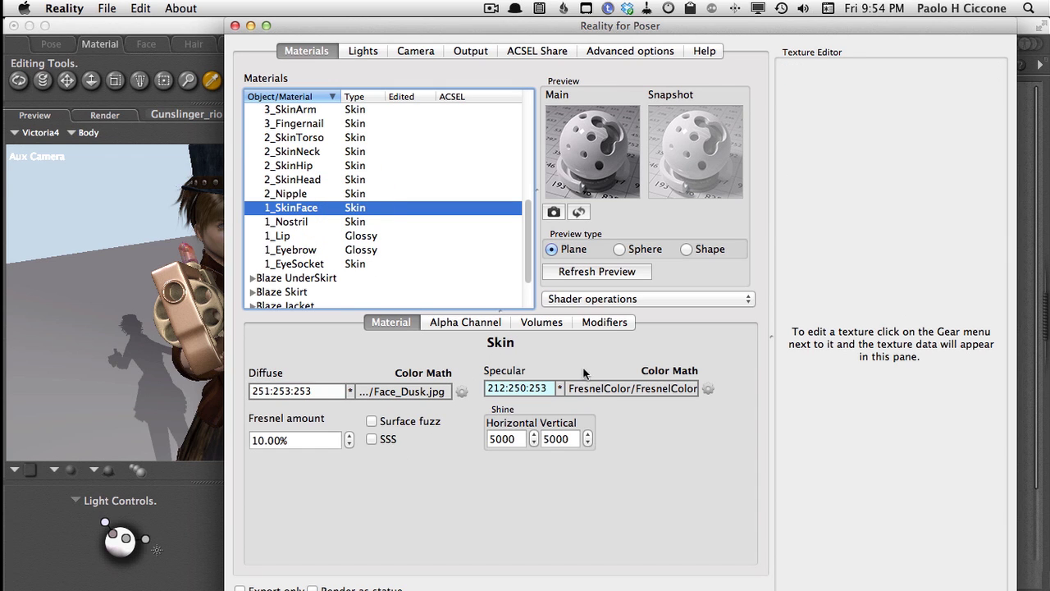
pyautogui.click(117, 25)
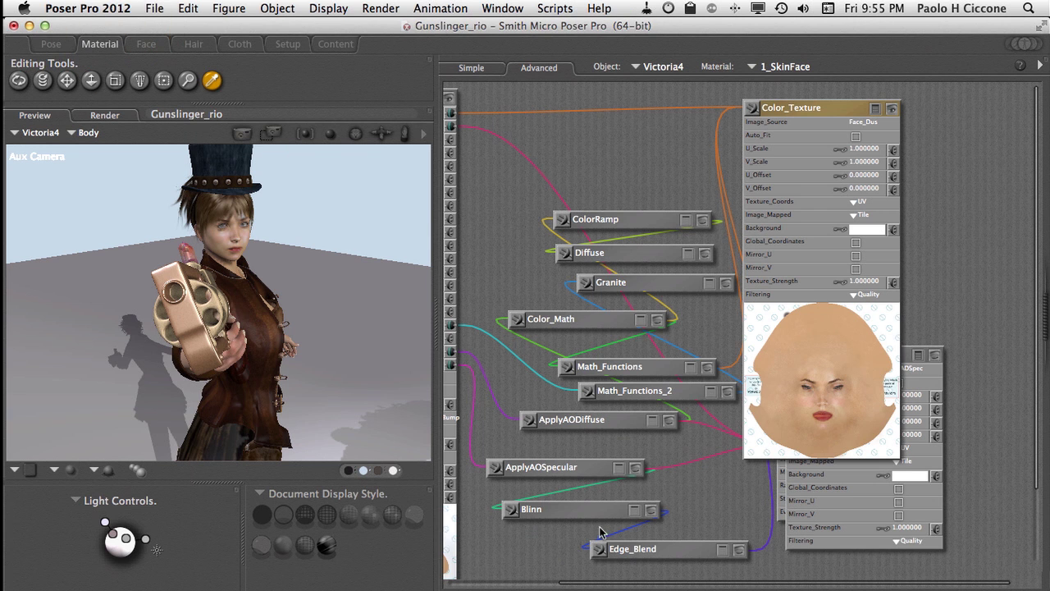
# Move the Math_Functions_2 node near the top of the shader graph, reveal its settings and preview, and shift Color_Texture clear of it
pyautogui.moveTo(593, 583); pyautogui.dragTo(433, 586)
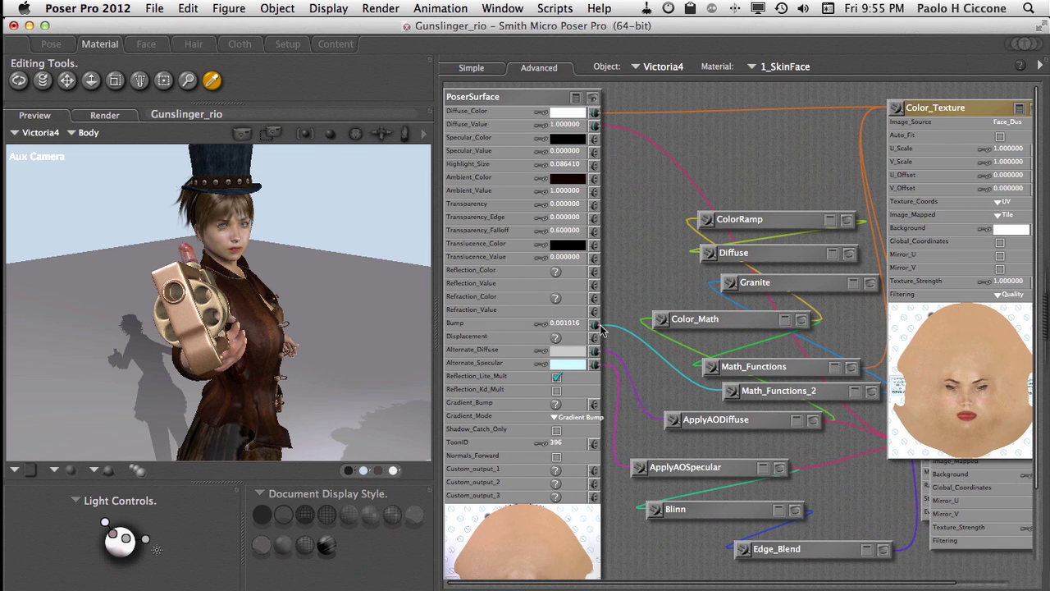
pyautogui.moveTo(774, 391); pyautogui.dragTo(704, 138)
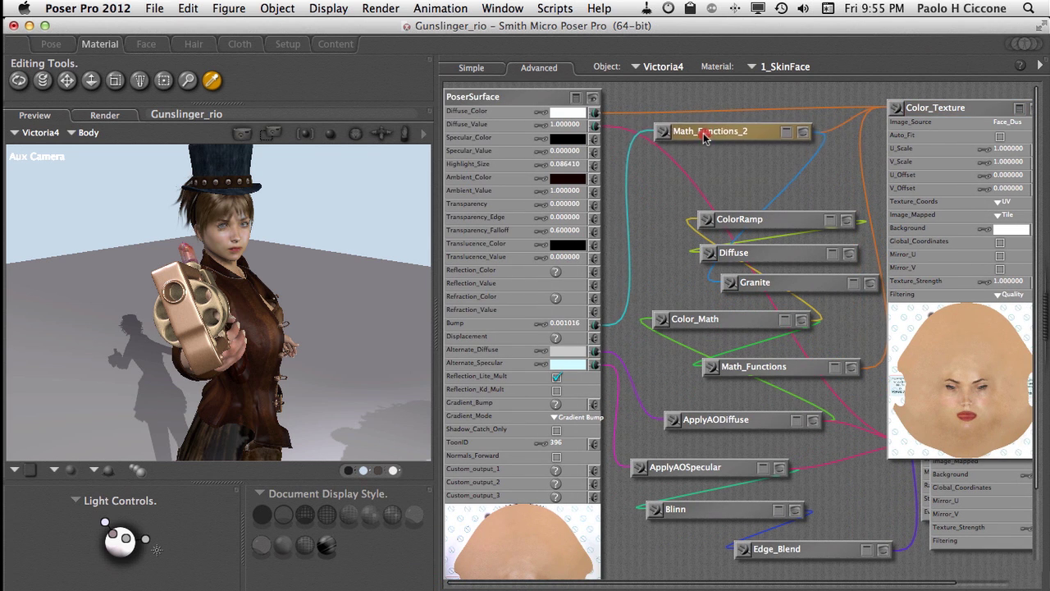
pyautogui.click(803, 132)
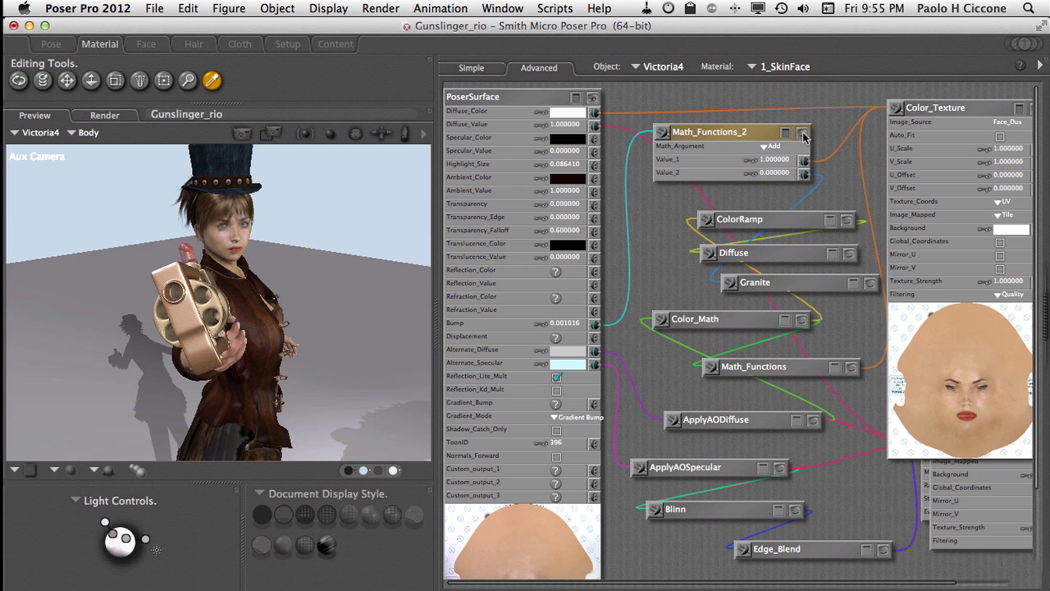
pyautogui.click(803, 134)
pyautogui.moveTo(764, 138); pyautogui.dragTo(743, 136)
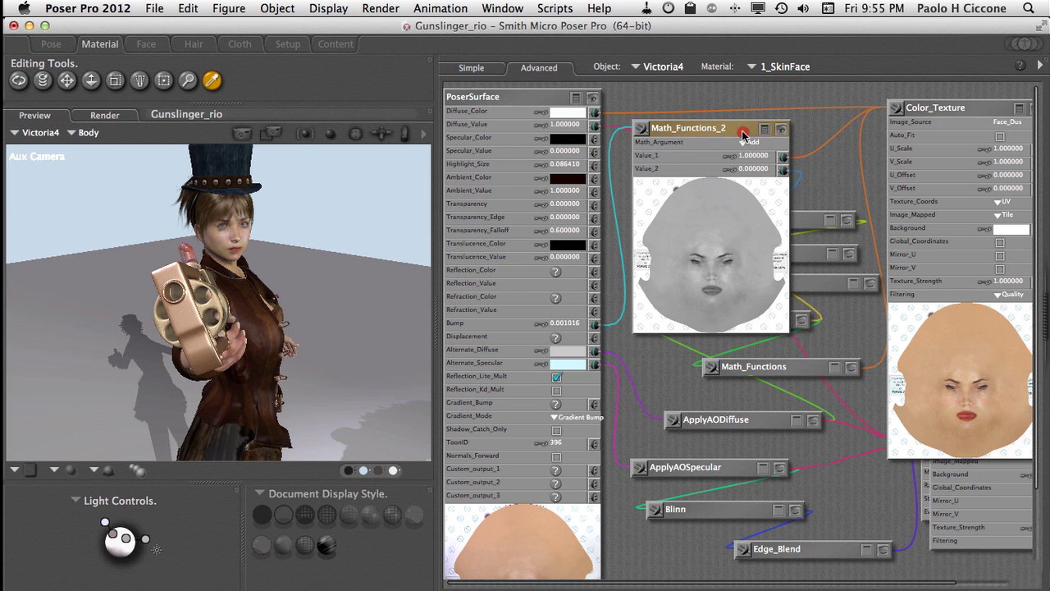
pyautogui.moveTo(925, 108); pyautogui.dragTo(929, 86)
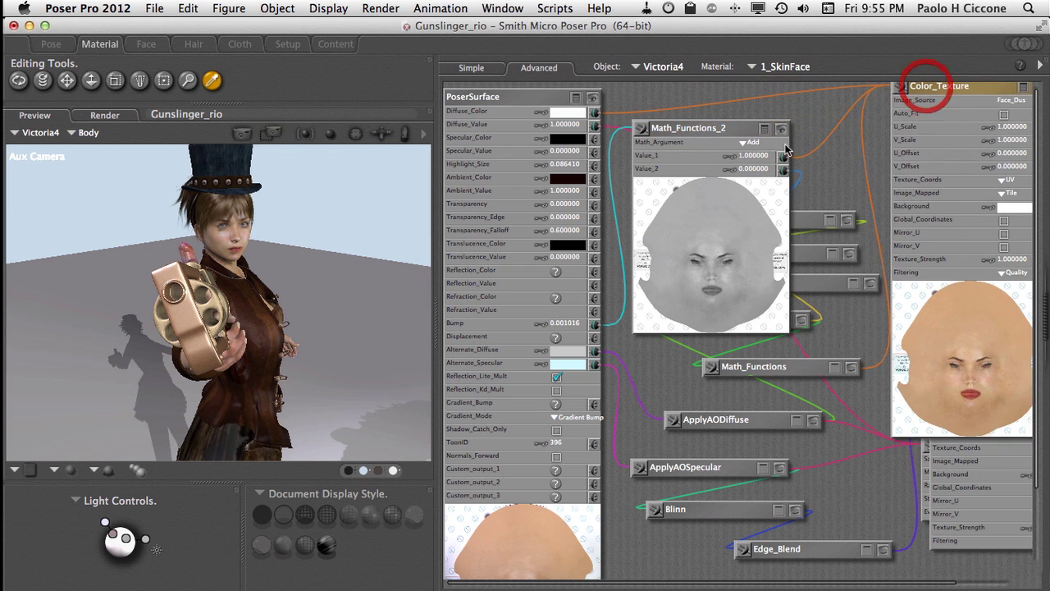
pyautogui.moveTo(721, 129)
pyautogui.mouseDown()
pyautogui.moveTo(999, 241)
pyautogui.moveTo(993, 195)
pyautogui.moveTo(679, 157)
pyautogui.moveTo(712, 136)
pyautogui.mouseUp()
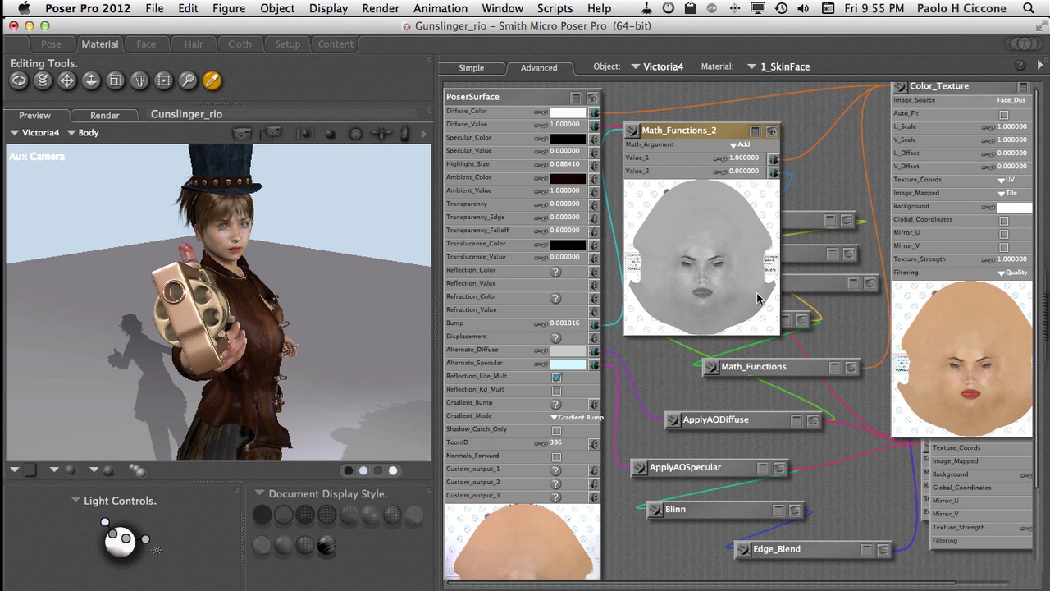
# Move the Granite node slightly down, expand its settings and preview, and bring Math_Functions_2 back to the front
pyautogui.click(789, 285)
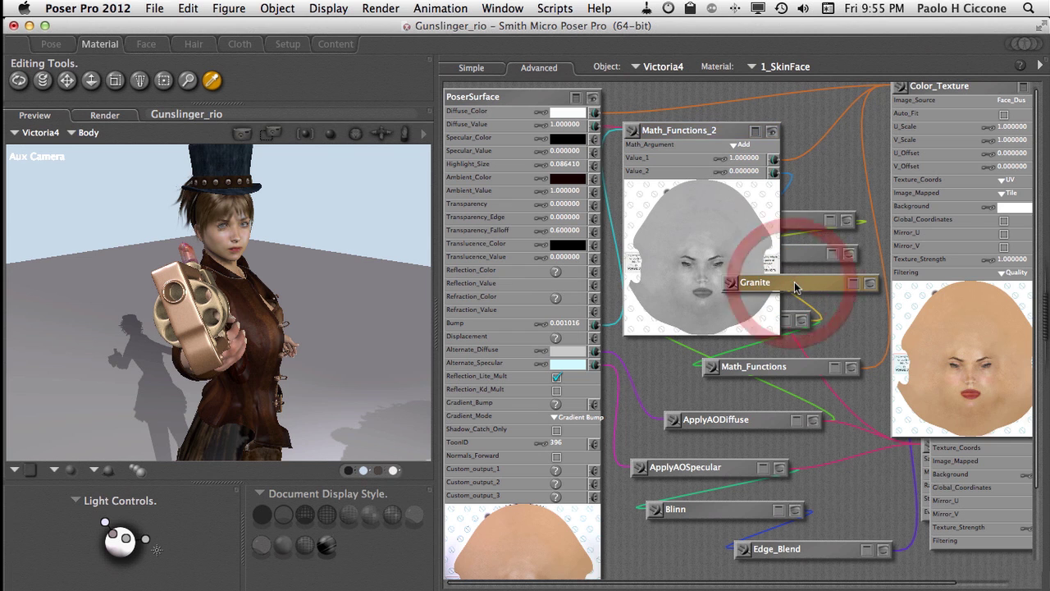
pyautogui.moveTo(818, 290)
pyautogui.mouseDown()
pyautogui.moveTo(876, 317)
pyautogui.moveTo(919, 206)
pyautogui.moveTo(909, 204)
pyautogui.moveTo(835, 386)
pyautogui.moveTo(837, 287)
pyautogui.moveTo(829, 305)
pyautogui.mouseUp()
pyautogui.click(943, 205)
pyautogui.click(956, 203)
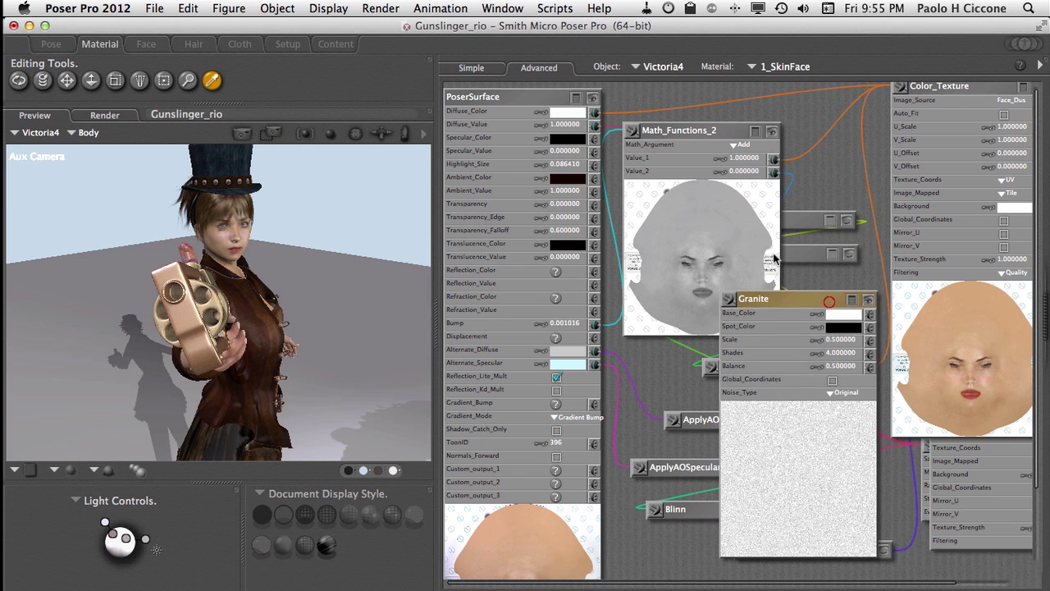
pyautogui.click(672, 131)
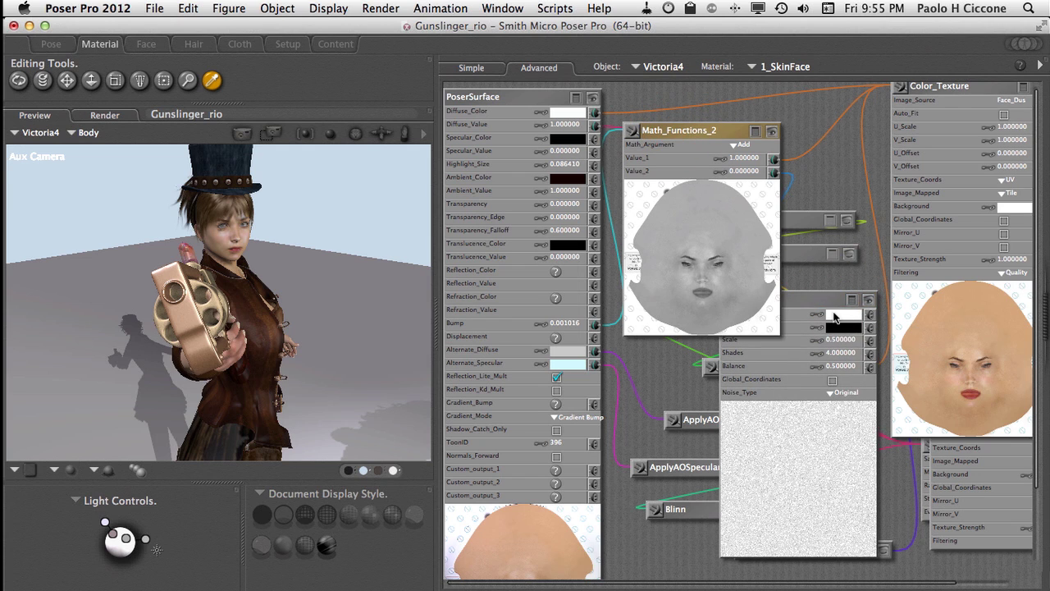
# Open the 1_SkinFace bump map in Reality's Texture Editor and compare it with Poser's Math_Functions_2 node
pyautogui.press('super+Tab')
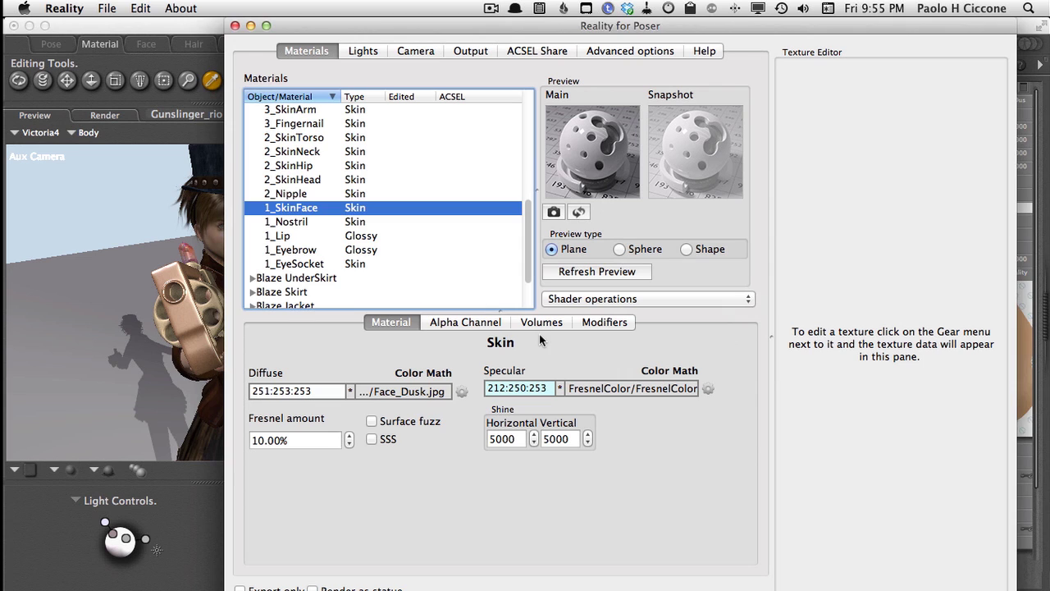
pyautogui.click(620, 322)
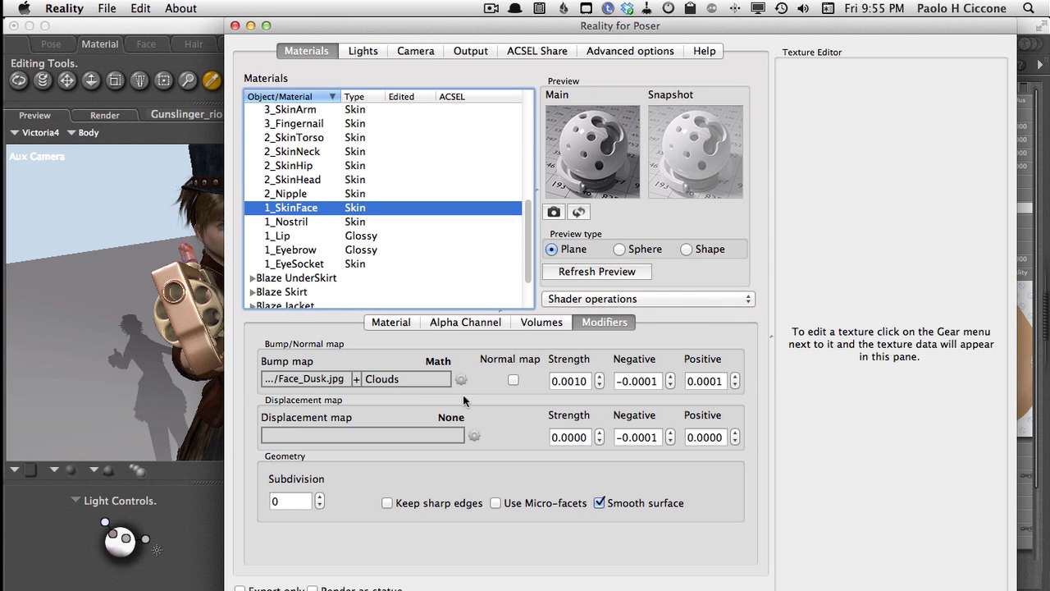
pyautogui.click(341, 382)
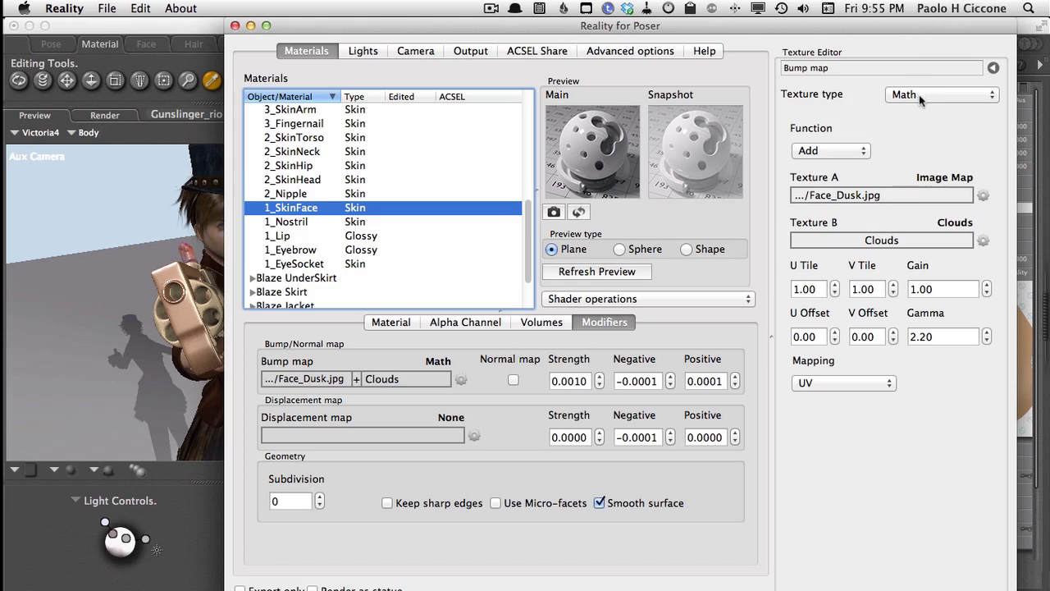
pyautogui.press('super+Tab')
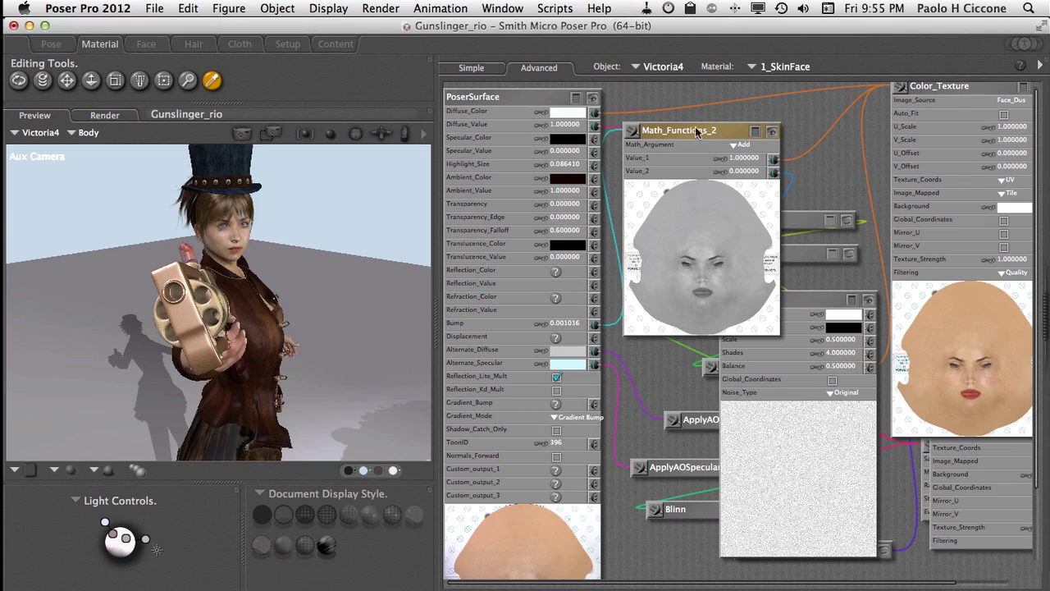
pyautogui.press('super+Tab')
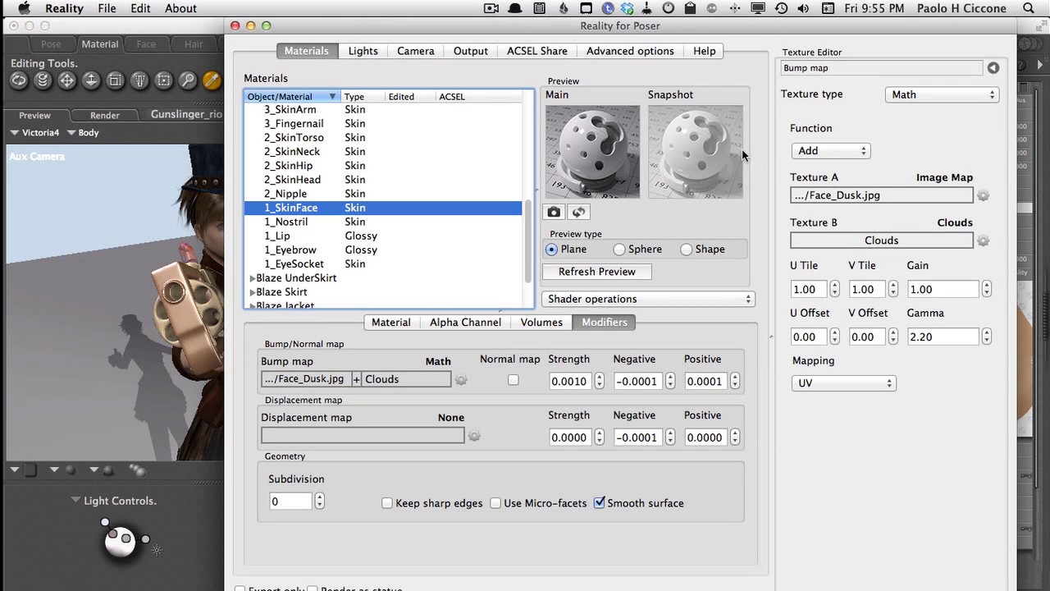
# Examine the bump map's Texture A image and Texture B clouds settings, reviewing the available texture types while keeping Clouds
pyautogui.click(892, 194)
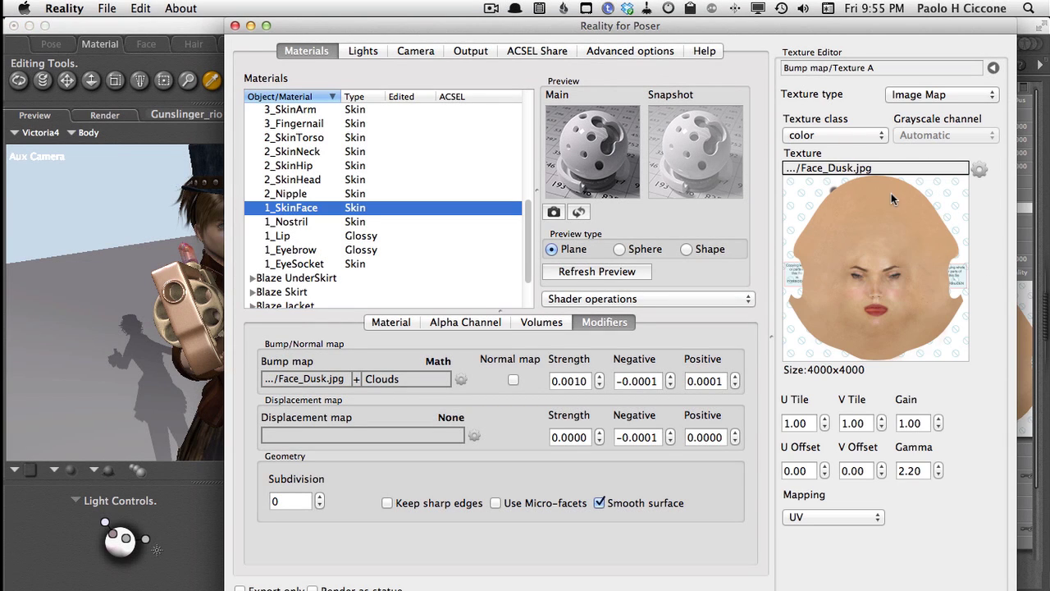
pyautogui.click(993, 68)
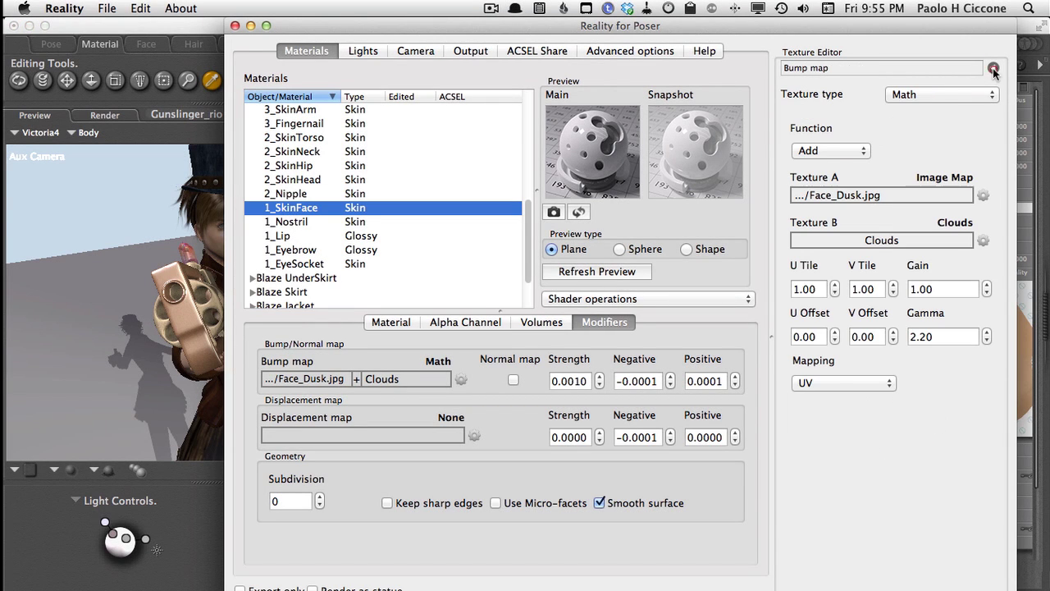
pyautogui.click(983, 241)
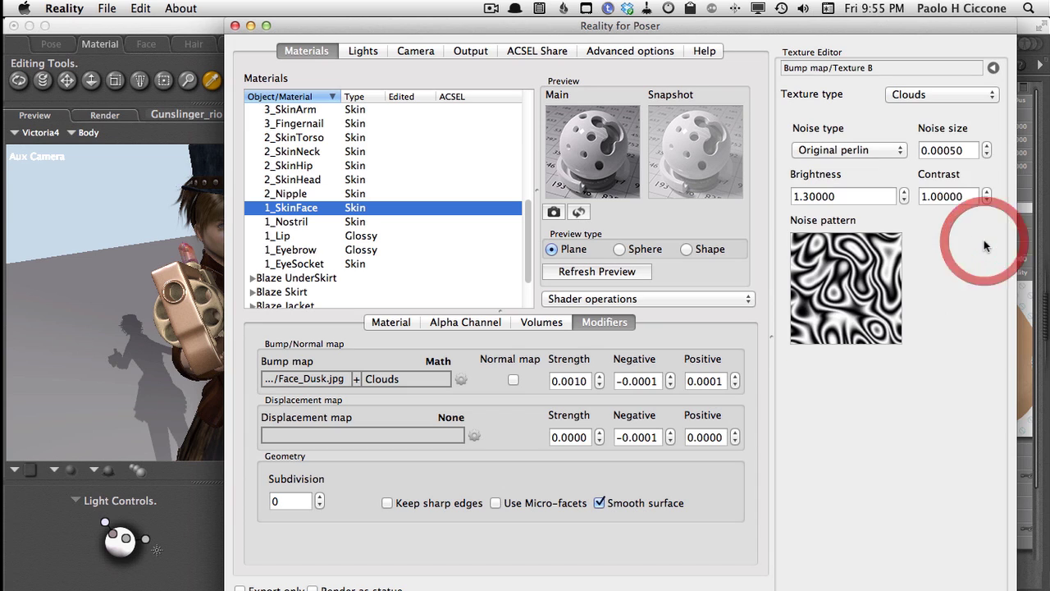
pyautogui.click(916, 94)
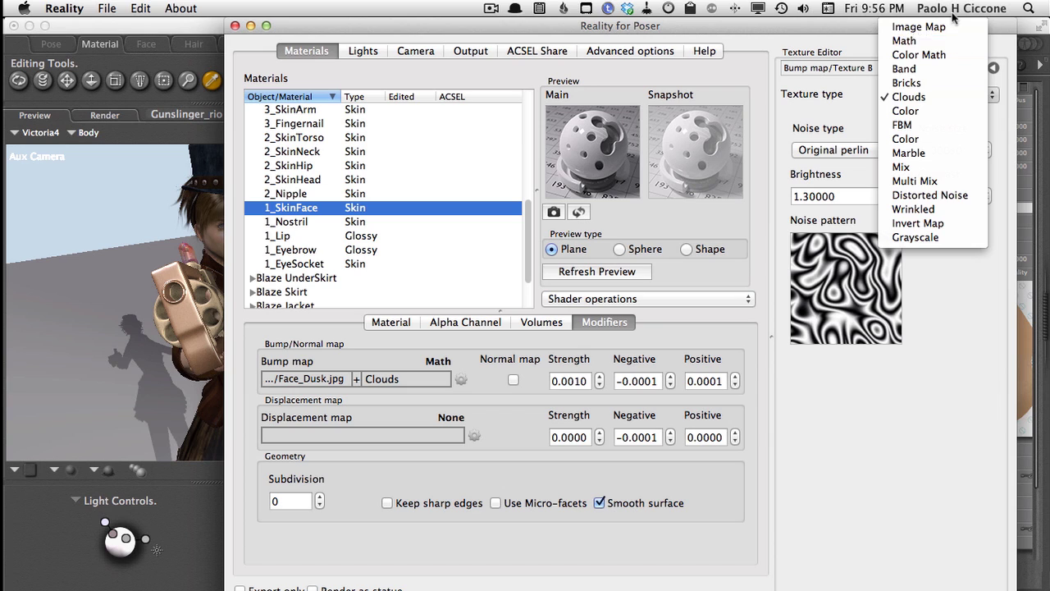
pyautogui.click(910, 96)
# Try the Improved perlin, Voronoi F1, Voronoi F4 and Blender original noise types on the Clouds texture, then restore Original perlin
pyautogui.click(888, 151)
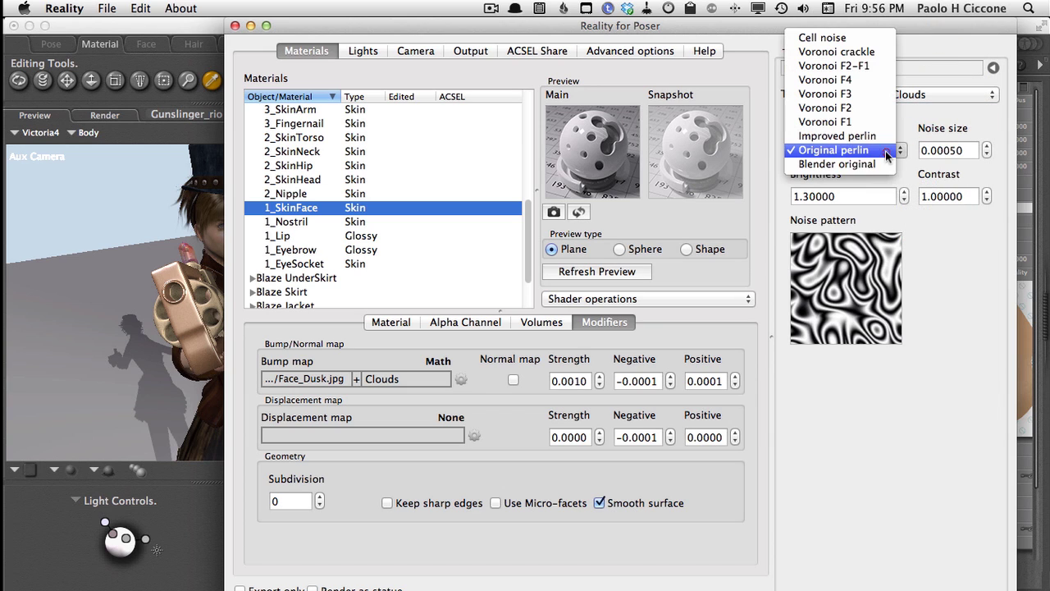
pyautogui.click(843, 136)
pyautogui.click(844, 147)
pyautogui.click(845, 137)
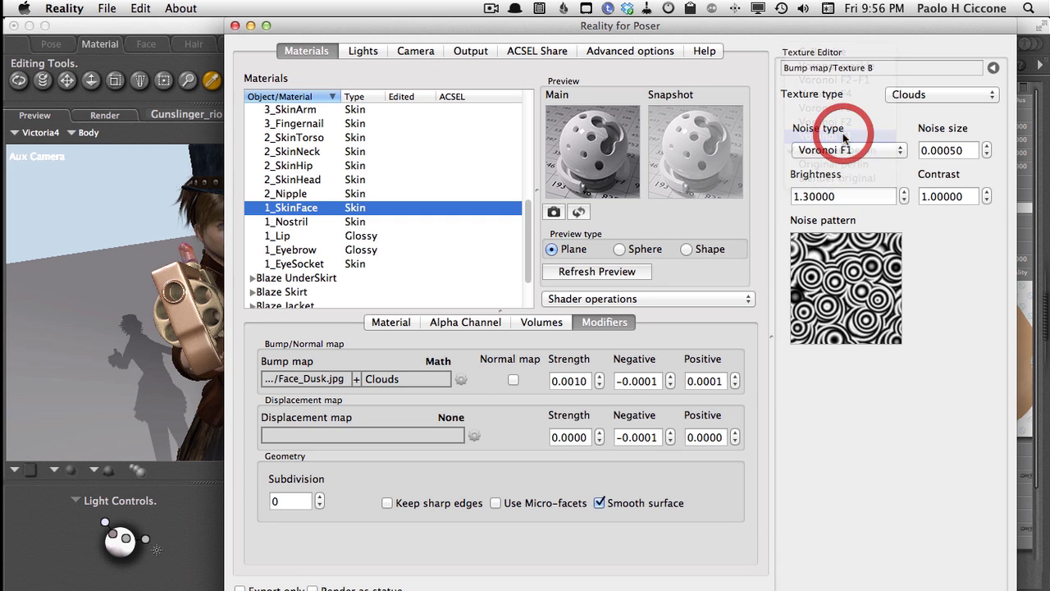
pyautogui.click(844, 147)
pyautogui.click(849, 107)
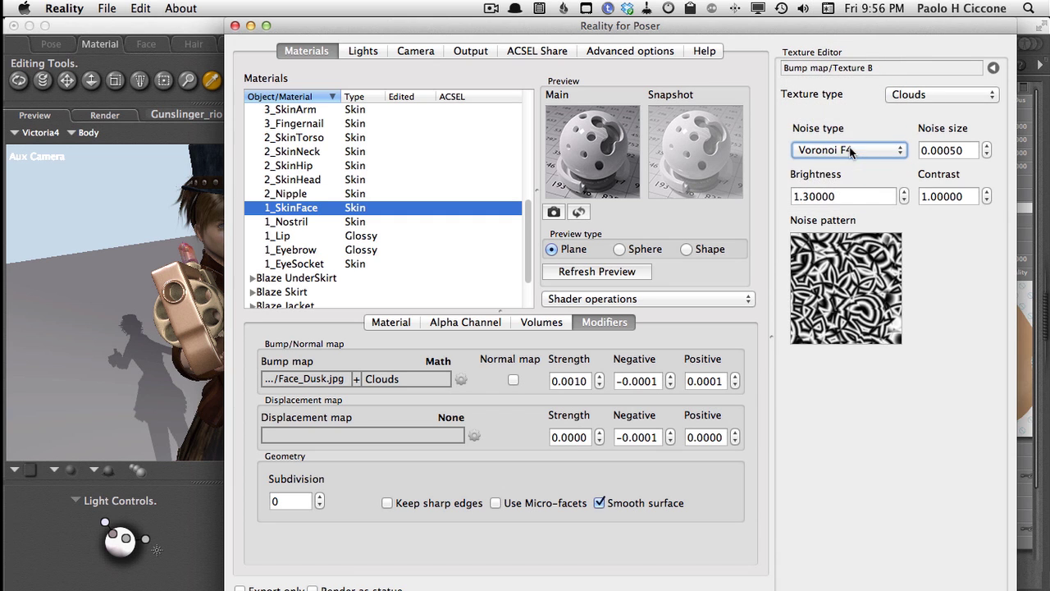
pyautogui.click(849, 150)
pyautogui.click(849, 236)
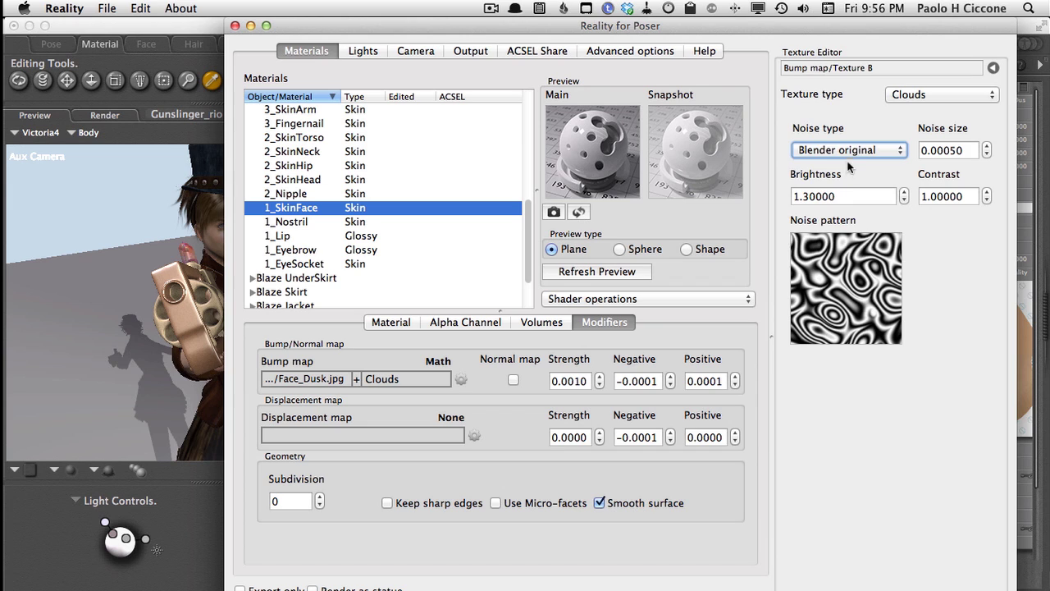
pyautogui.click(849, 150)
pyautogui.click(857, 199)
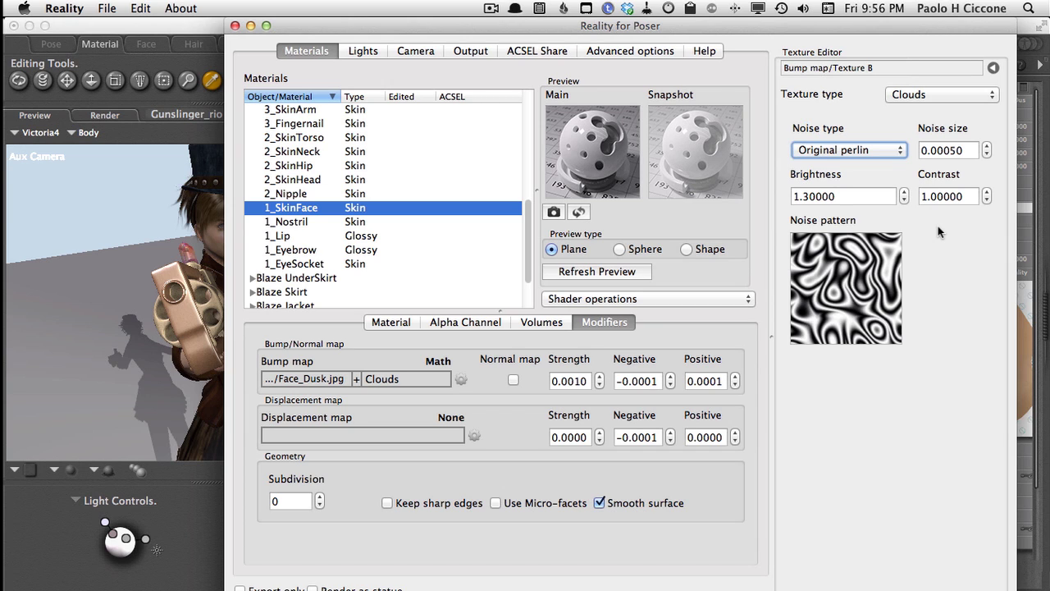
# Return to the parent Bump map texture and open the 1_SkinFace diffuse texture in the Texture Editor
pyautogui.click(993, 68)
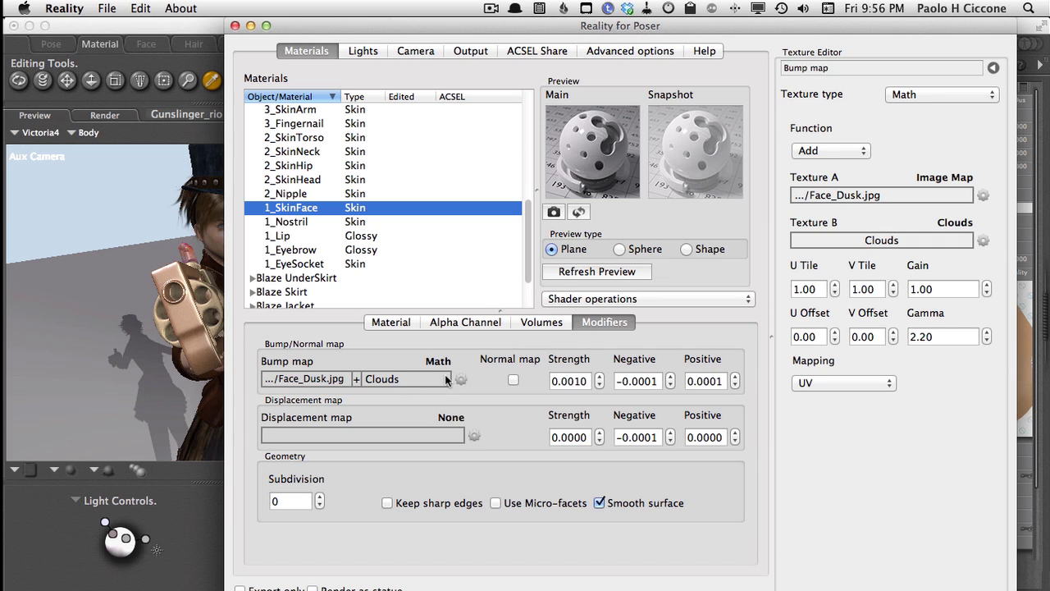
pyautogui.click(407, 322)
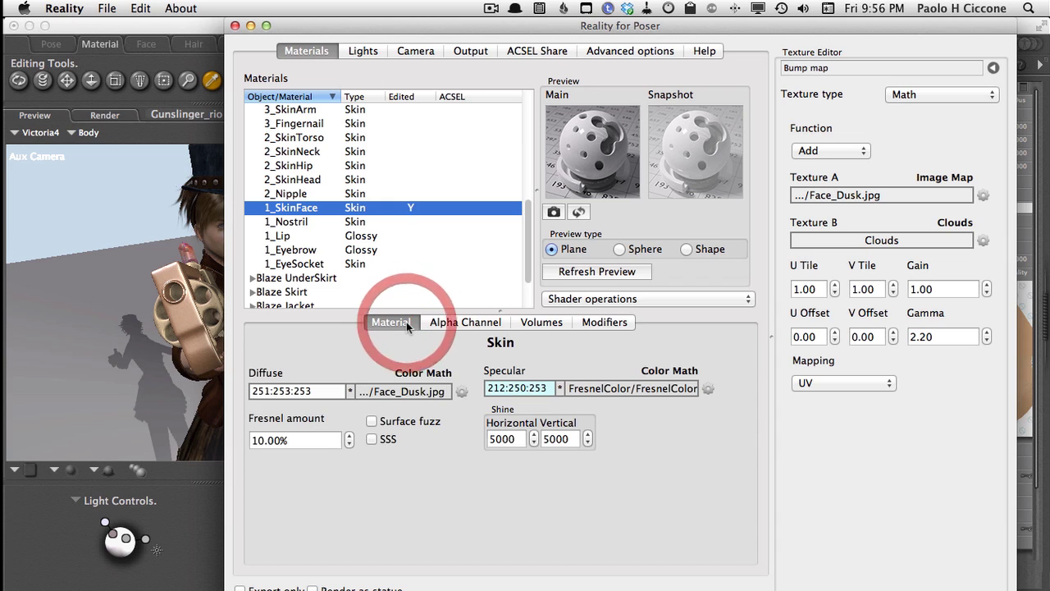
pyautogui.click(438, 392)
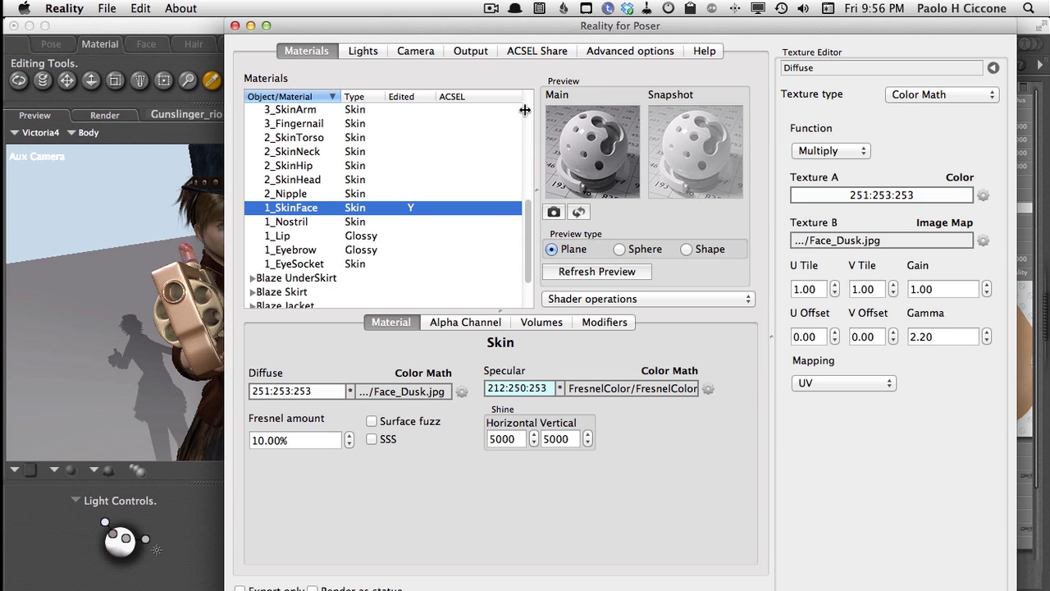
# Show Reality and Poser Pro 2012 as separate entries in the system's list of running applications and close the list
pyautogui.press('super+alt+Escape')
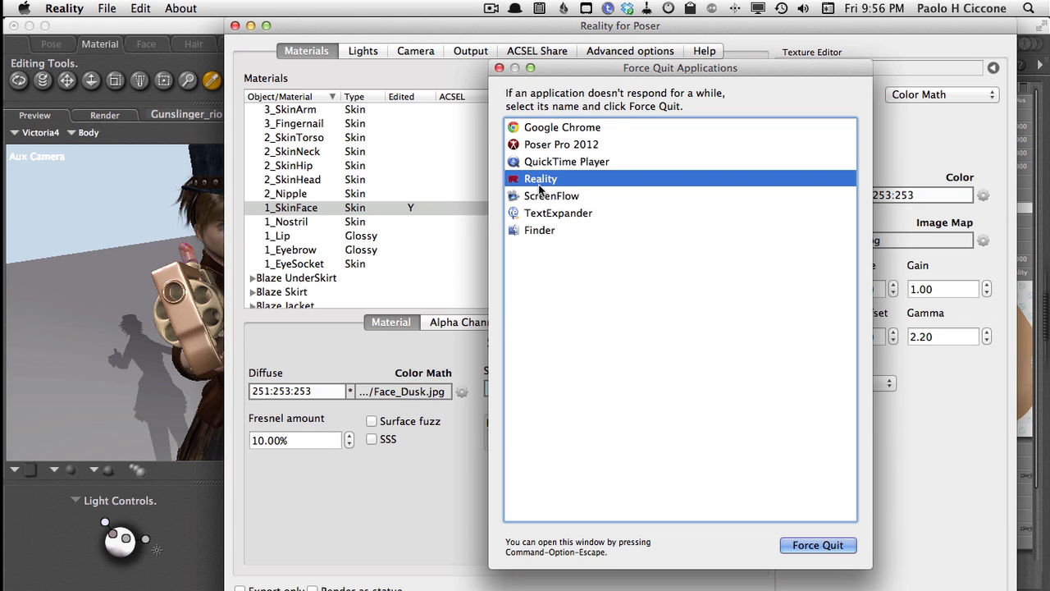
pyautogui.click(500, 69)
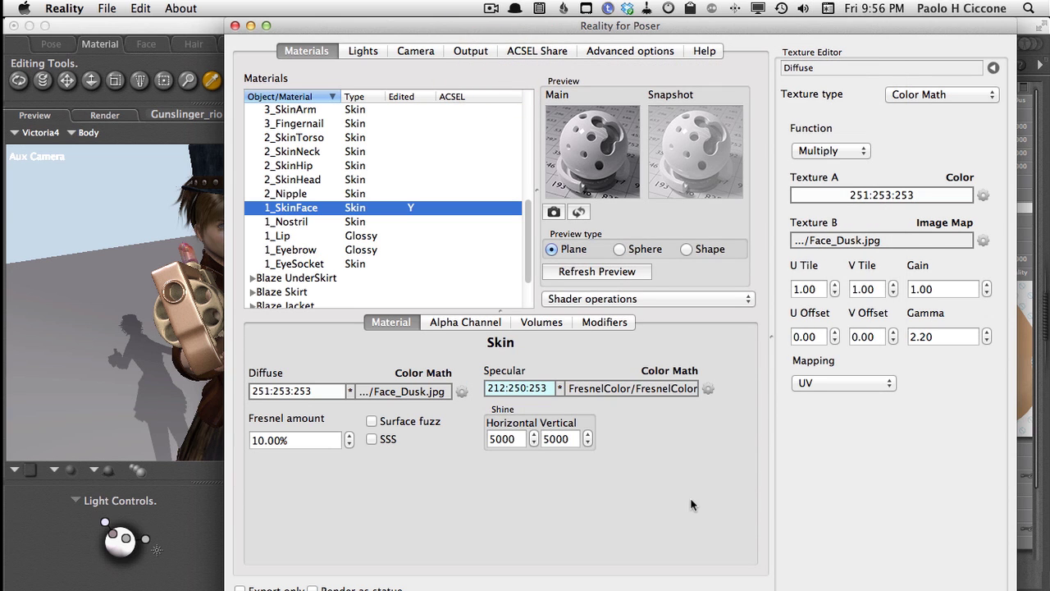
# Switch to Poser's Pose room and rename the Victoria4 figure as Lady Blaze in the Hierarchy
pyautogui.click(205, 538)
pyautogui.click(49, 44)
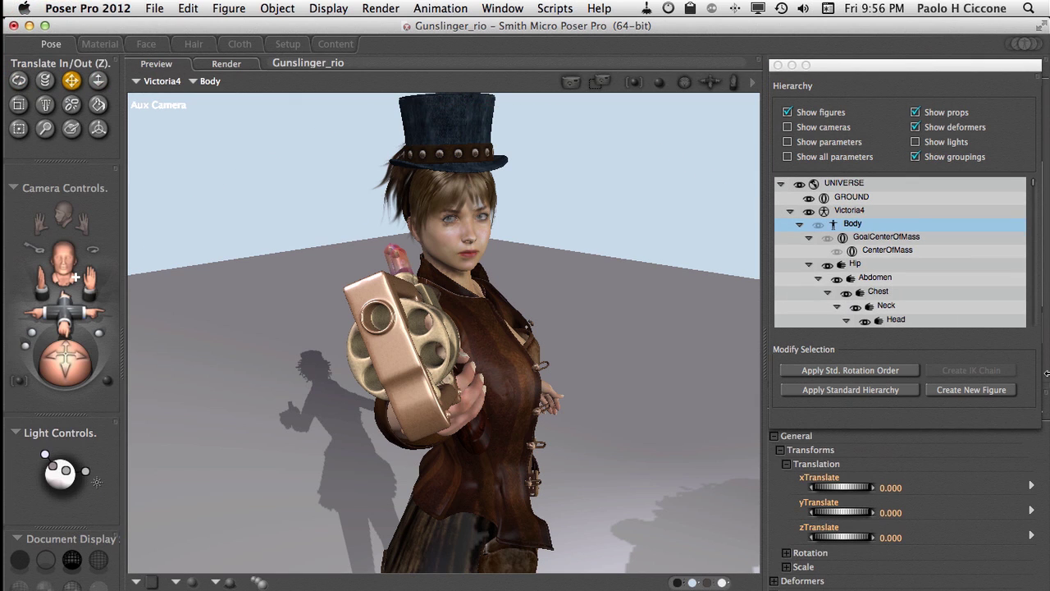
pyautogui.click(790, 210)
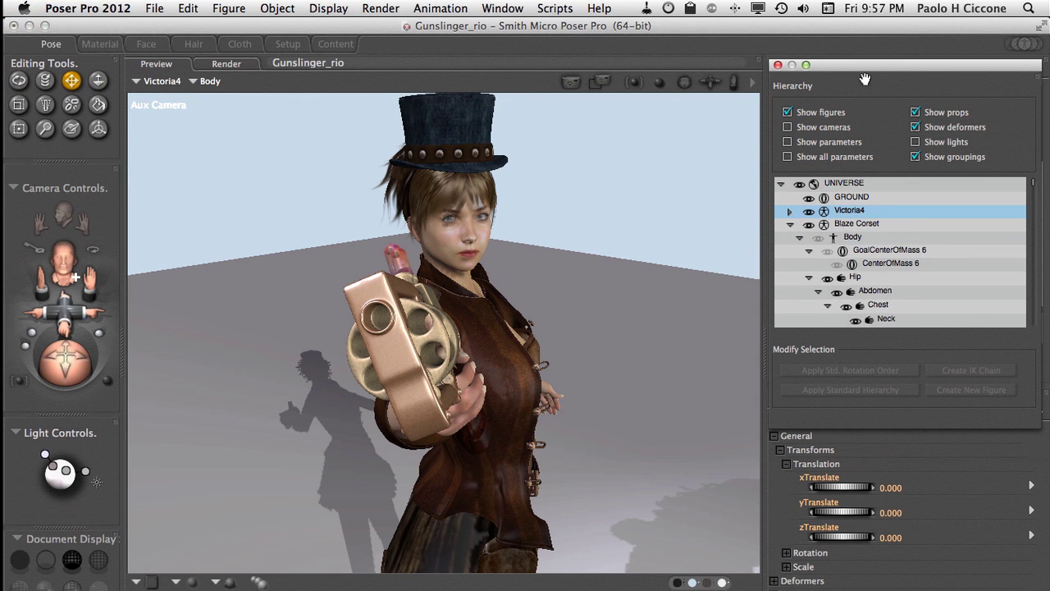
pyautogui.moveTo(862, 68)
pyautogui.mouseDown()
pyautogui.moveTo(870, 351)
pyautogui.moveTo(827, 174)
pyautogui.moveTo(853, 69)
pyautogui.mouseUp()
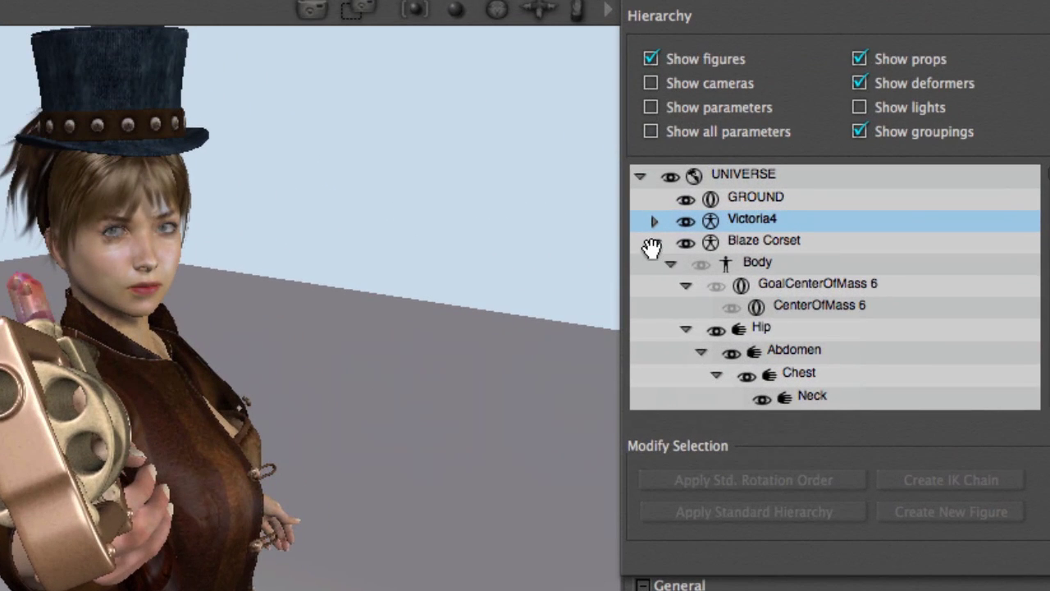
pyautogui.doubleClick(750, 223)
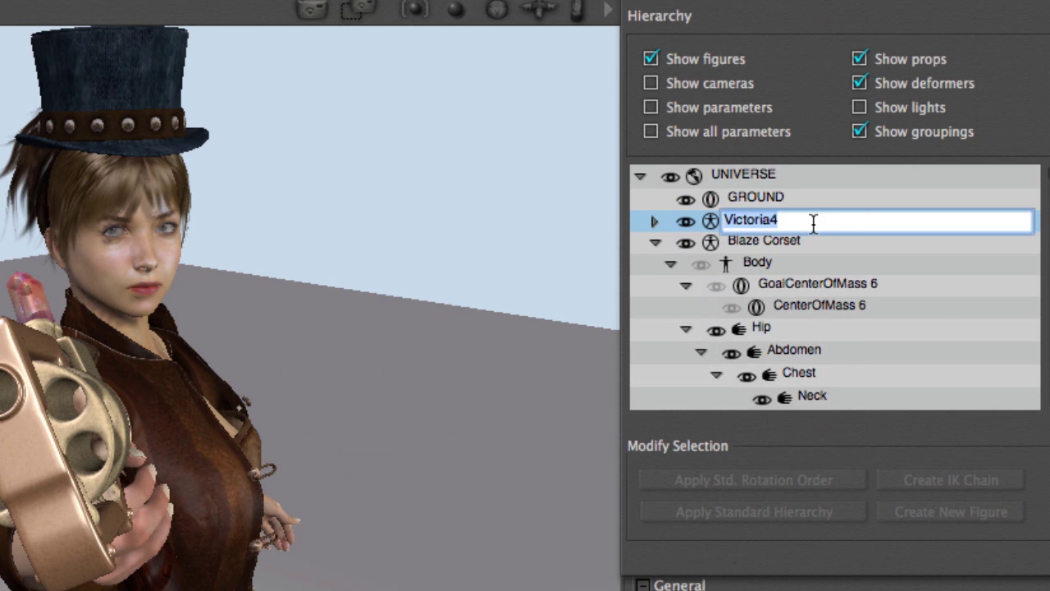
pyautogui.write('Lady')
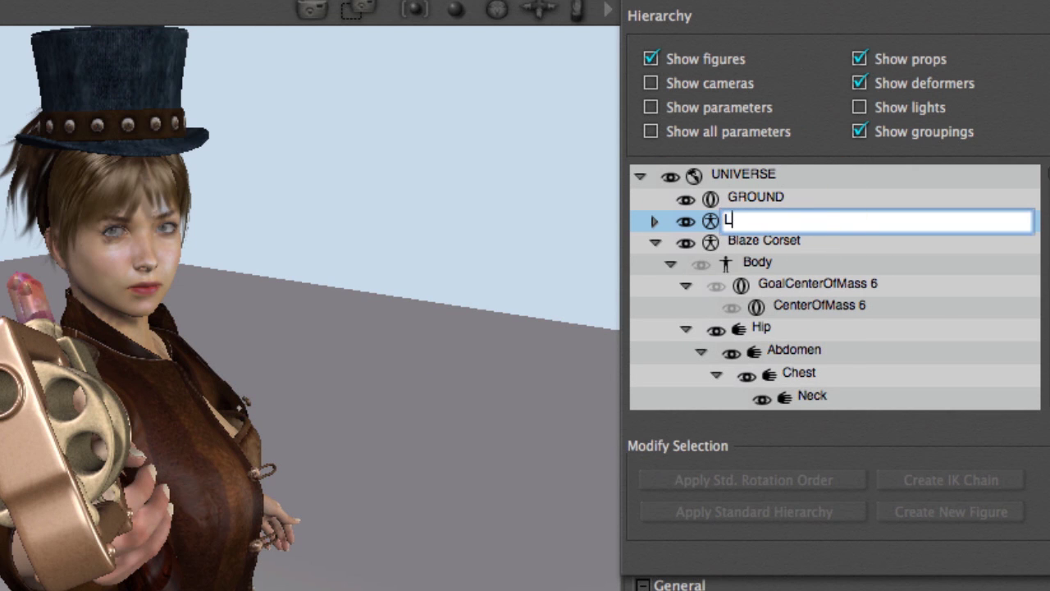
pyautogui.write(' Blaze')
pyautogui.press('Return')
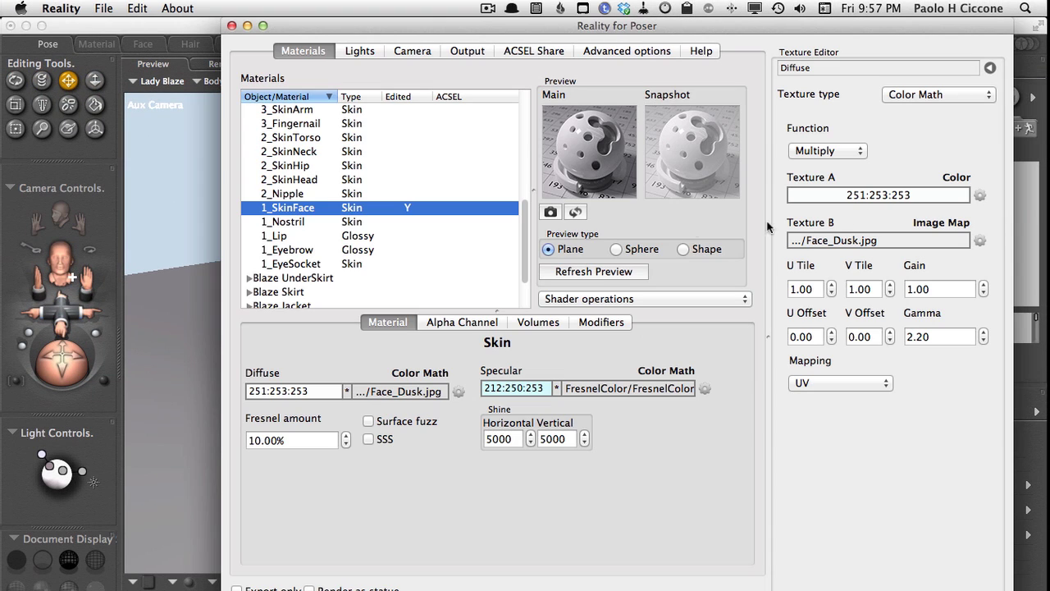
# Check the renamed Lady Blaze figure in Reality's material list and inspect its 7_Tear and 5_Iris materials
pyautogui.scroll(5, 344, 205)
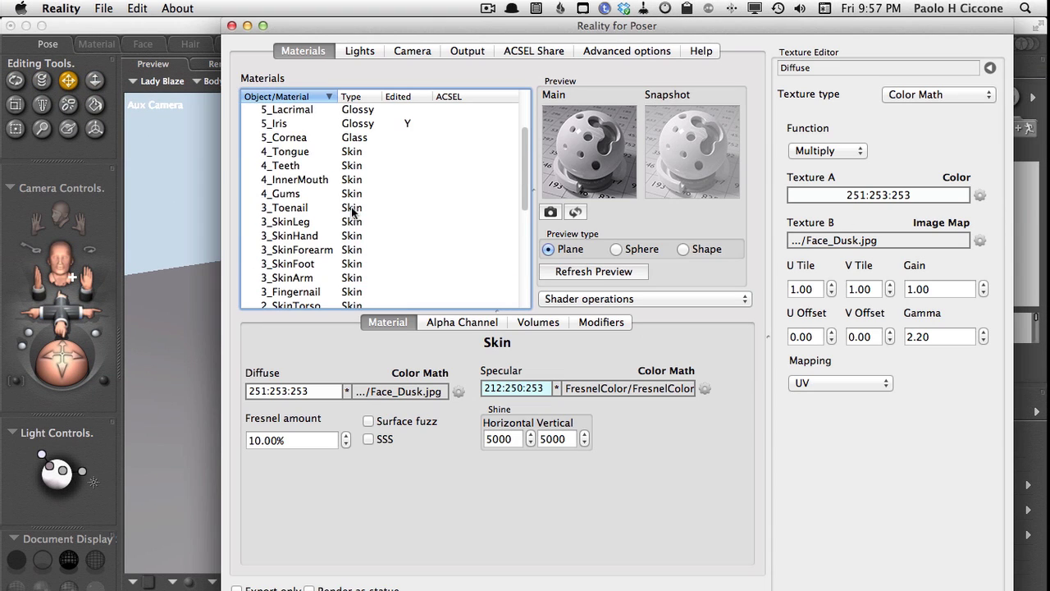
pyautogui.scroll(2, 318, 123)
pyautogui.click(289, 109)
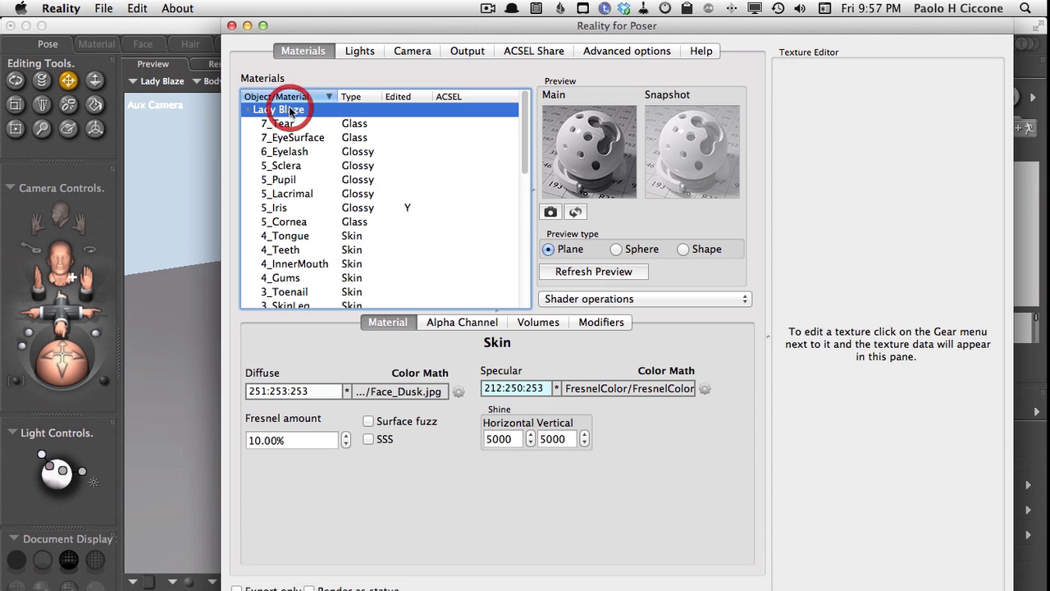
pyautogui.click(354, 124)
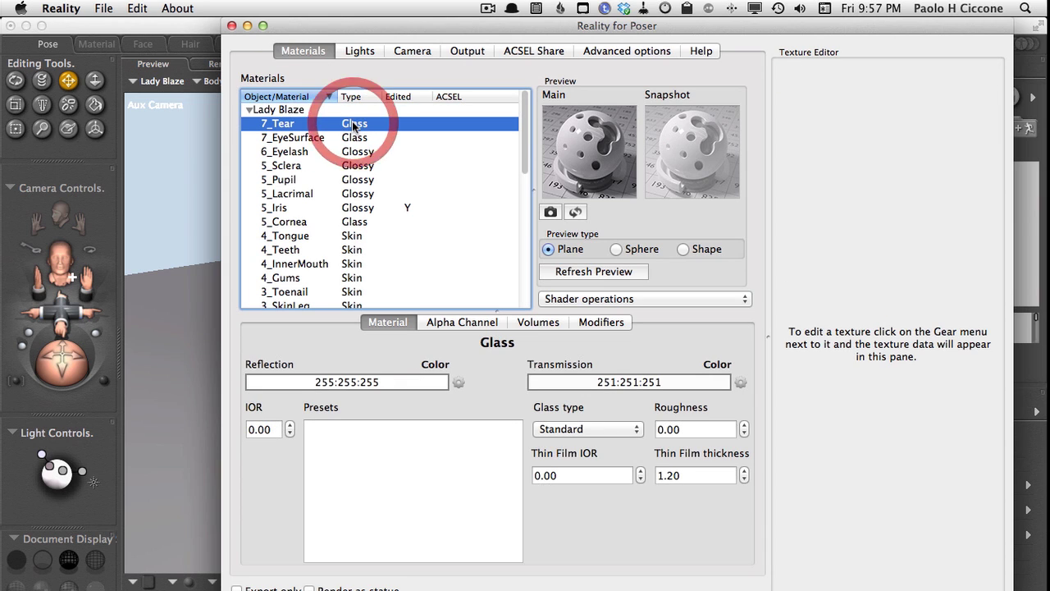
pyautogui.click(360, 210)
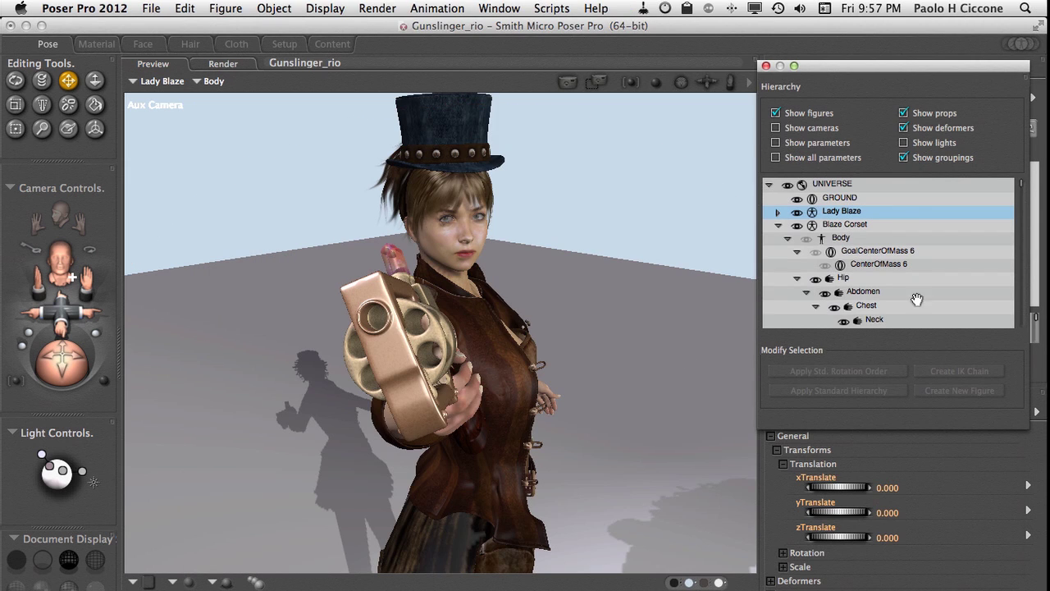
# Add the !GreyAlien2-5 library figure to the Poser scene and move it beside Lady Blaze in the Main Camera view
pyautogui.moveTo(894, 72); pyautogui.dragTo(906, 342)
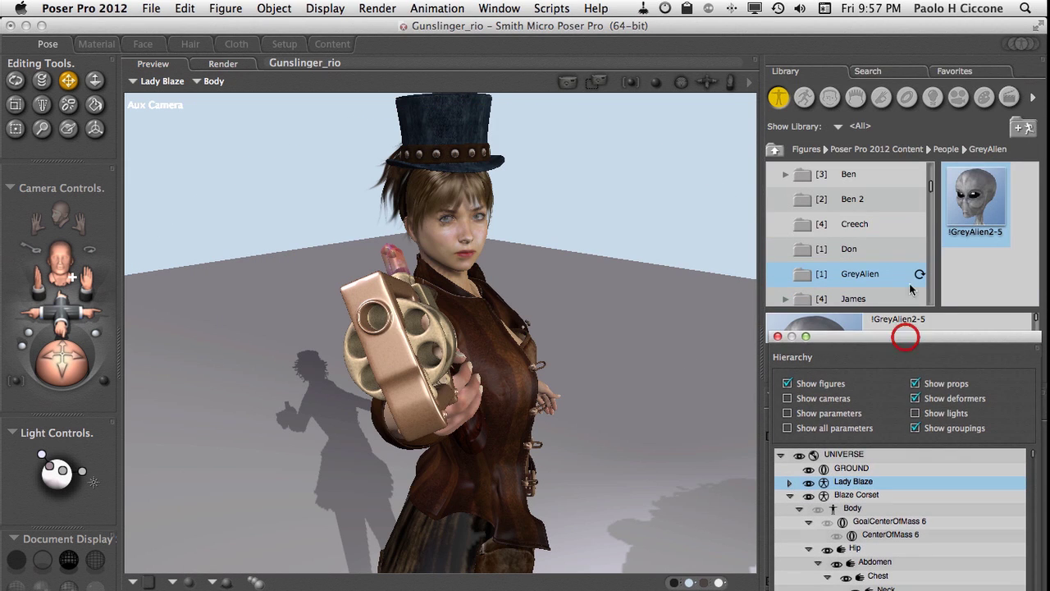
pyautogui.doubleClick(981, 215)
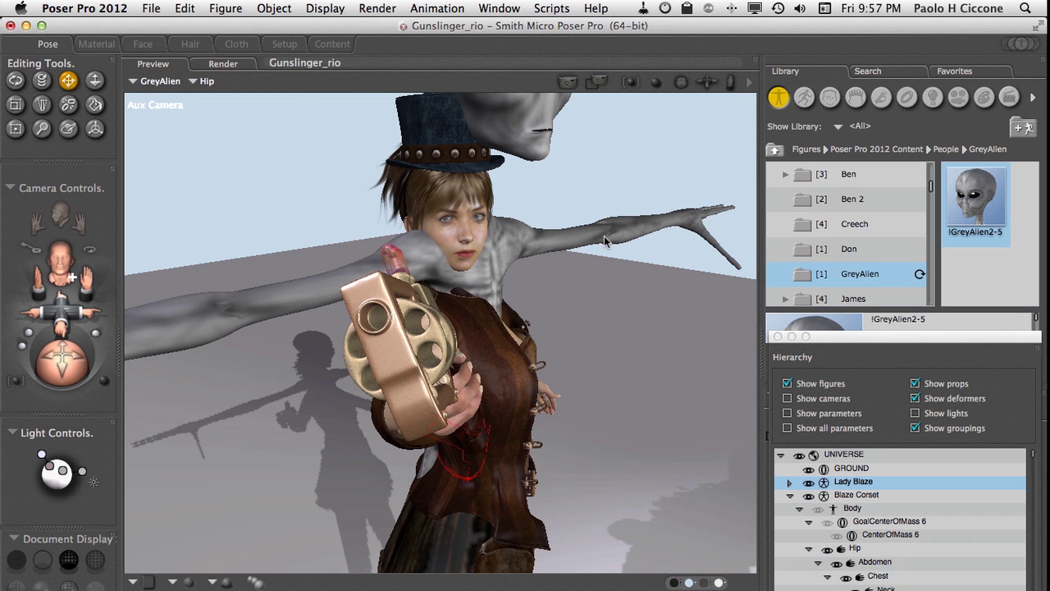
pyautogui.click(53, 188)
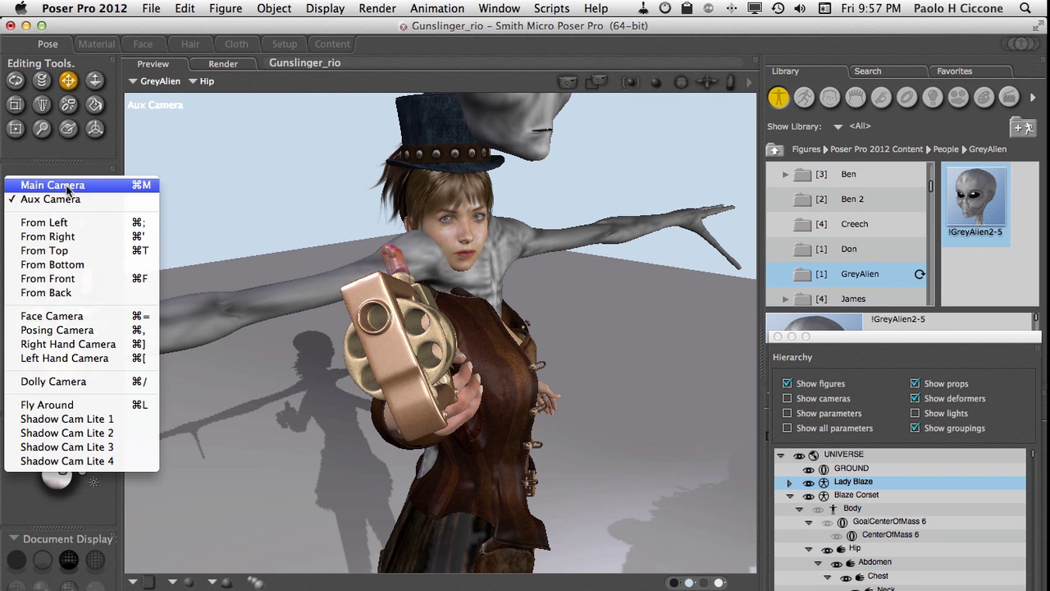
pyautogui.click(51, 185)
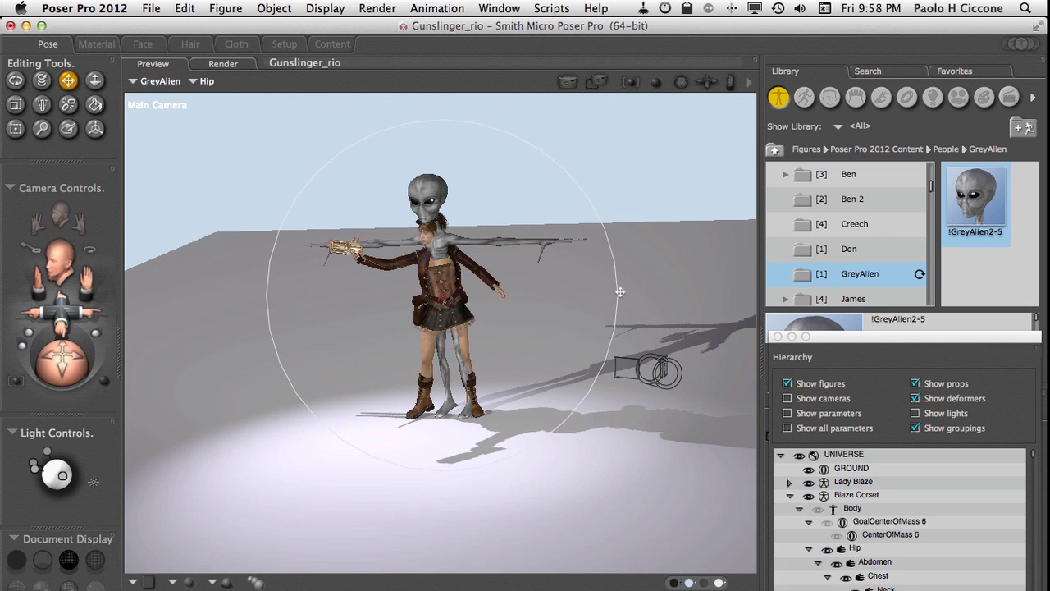
pyautogui.moveTo(618, 290); pyautogui.dragTo(420, 311)
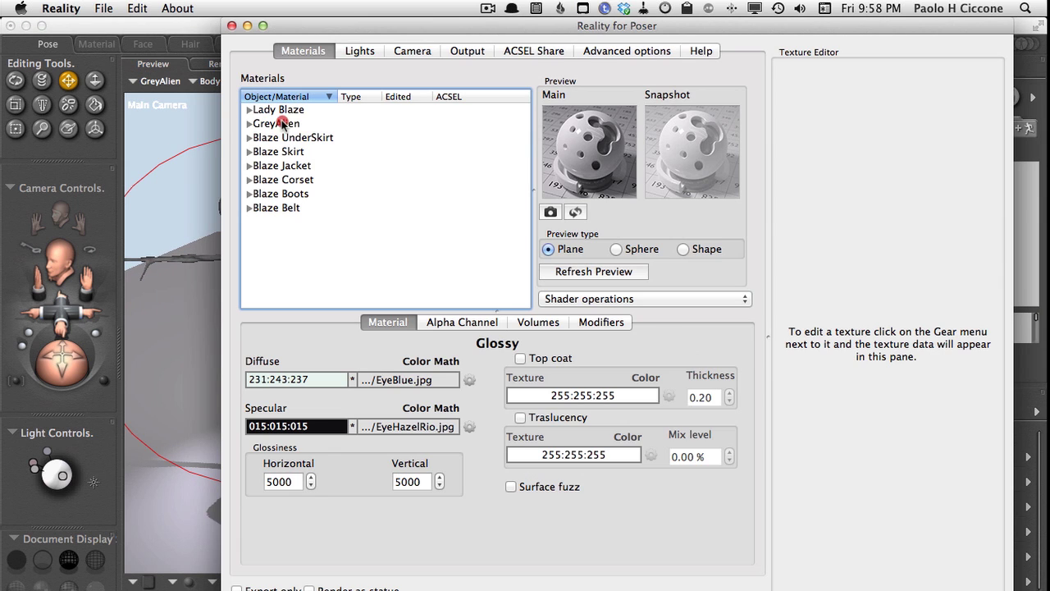
# Expand GreyAlien in Reality's material list and inspect the Grey2HeadColor1.jpg image map in its Head material's diffuse texture
pyautogui.click(279, 123)
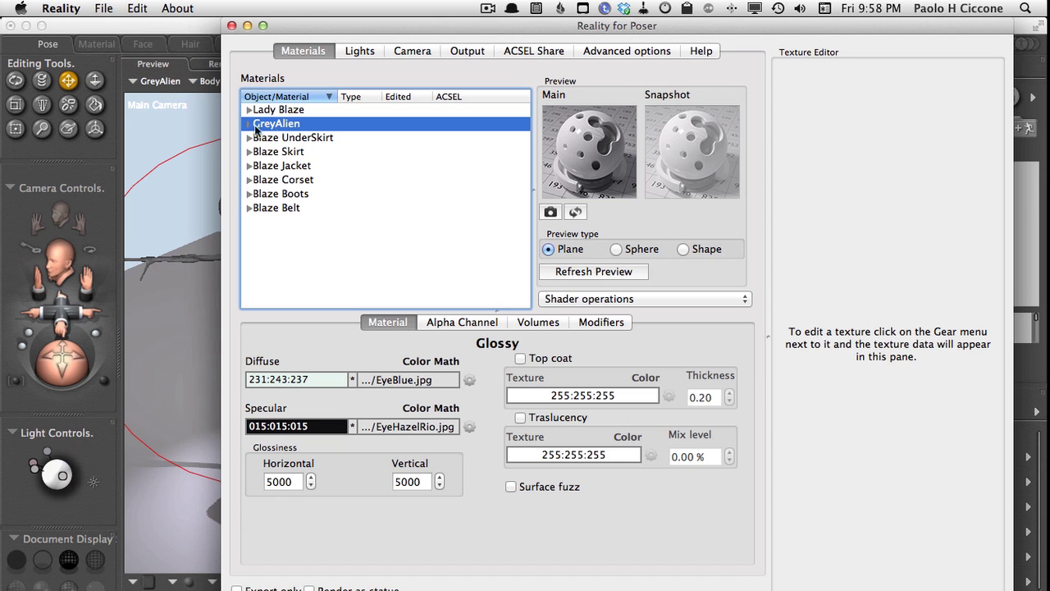
pyautogui.click(249, 125)
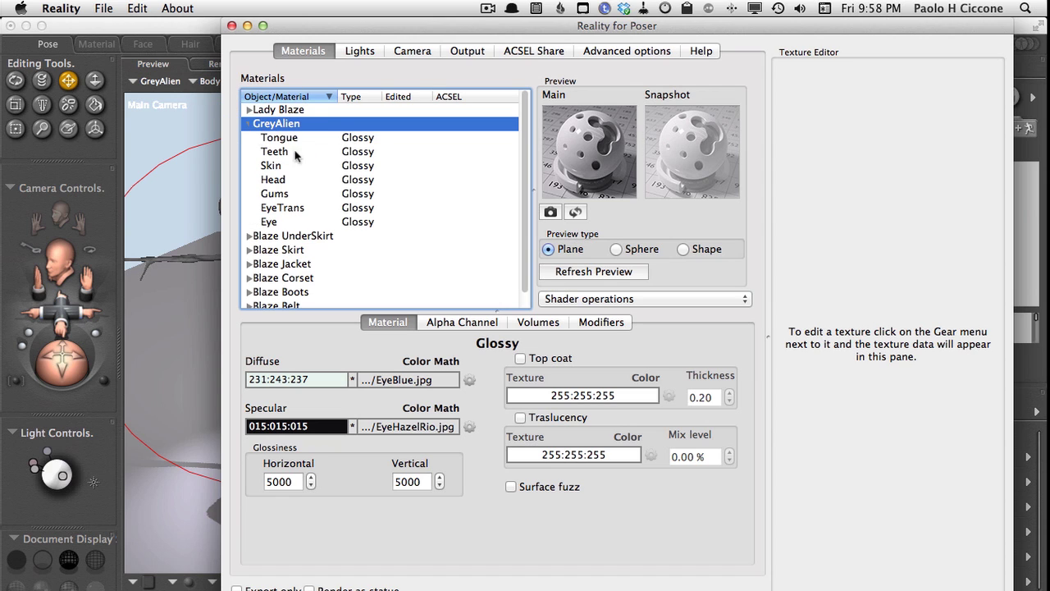
pyautogui.click(346, 180)
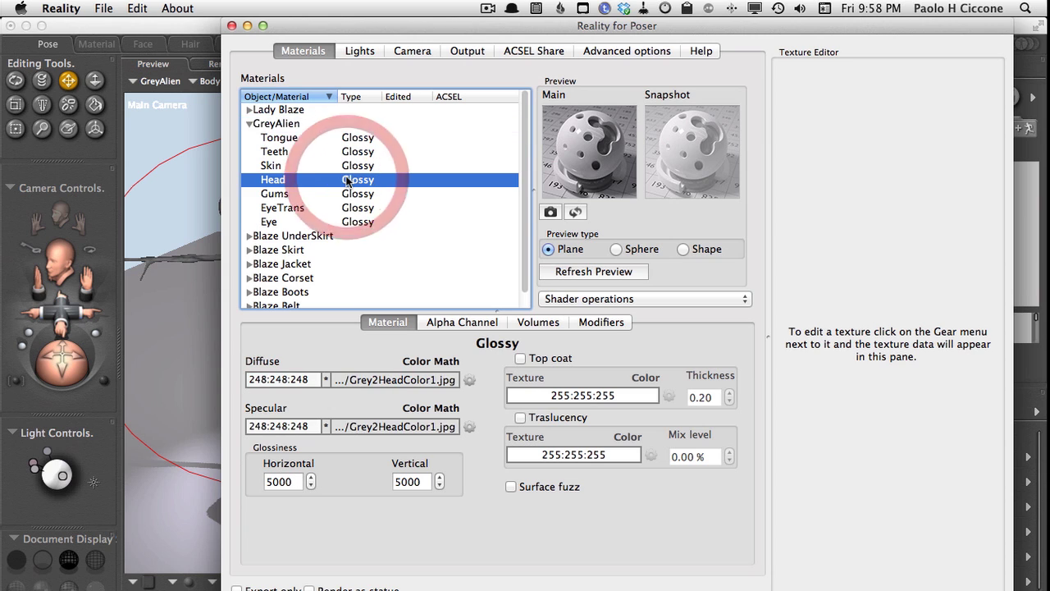
pyautogui.click(414, 381)
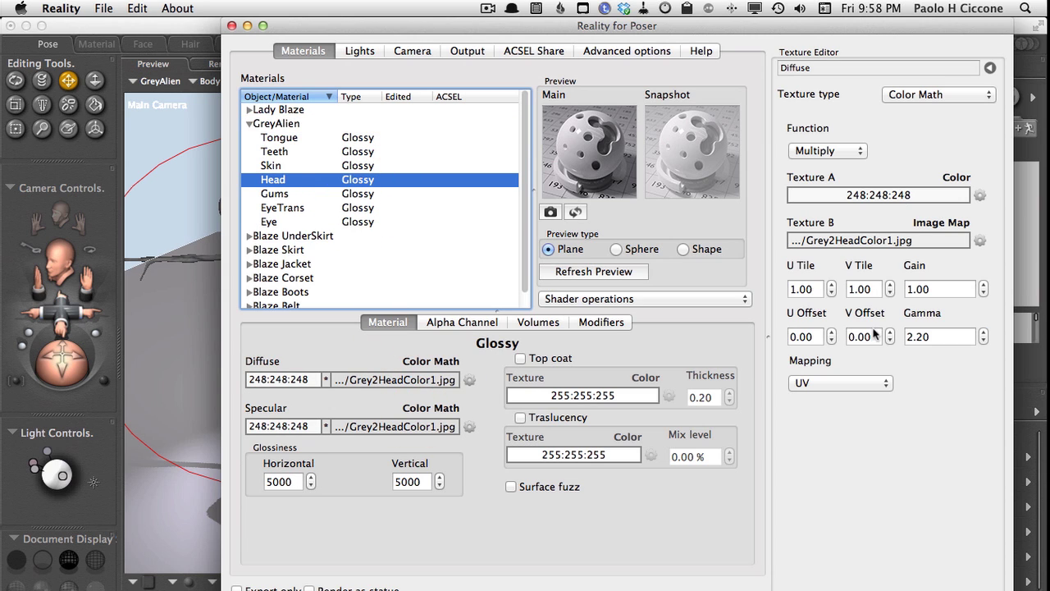
pyautogui.click(980, 242)
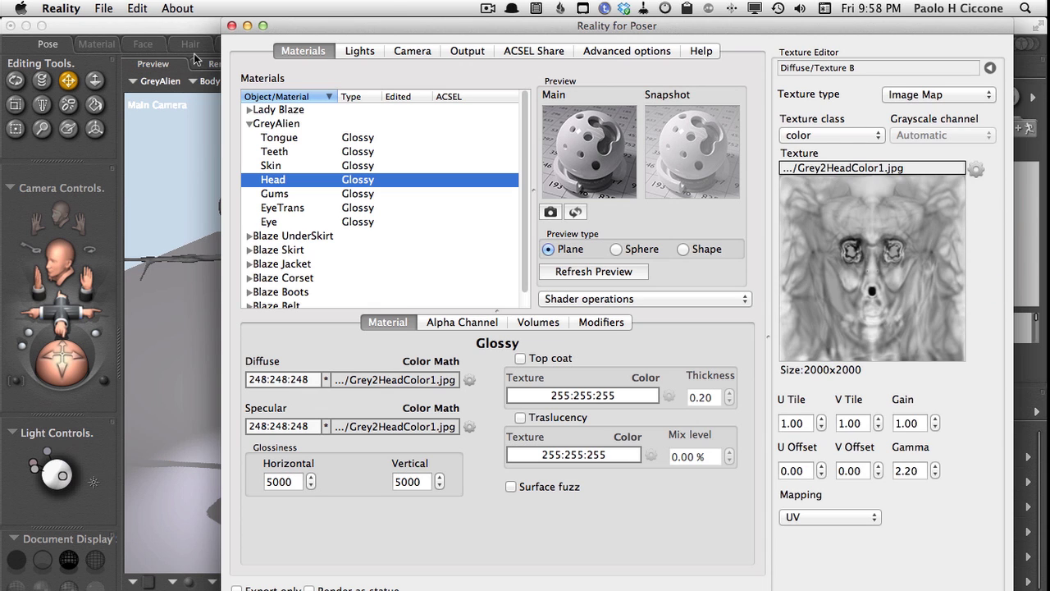
# Return to Poser and collapse the Blaze Corset, Blaze Skirt, Blaze UnderSkirt and Blaze Jacket branches in the Hierarchy
pyautogui.press('super+Tab')
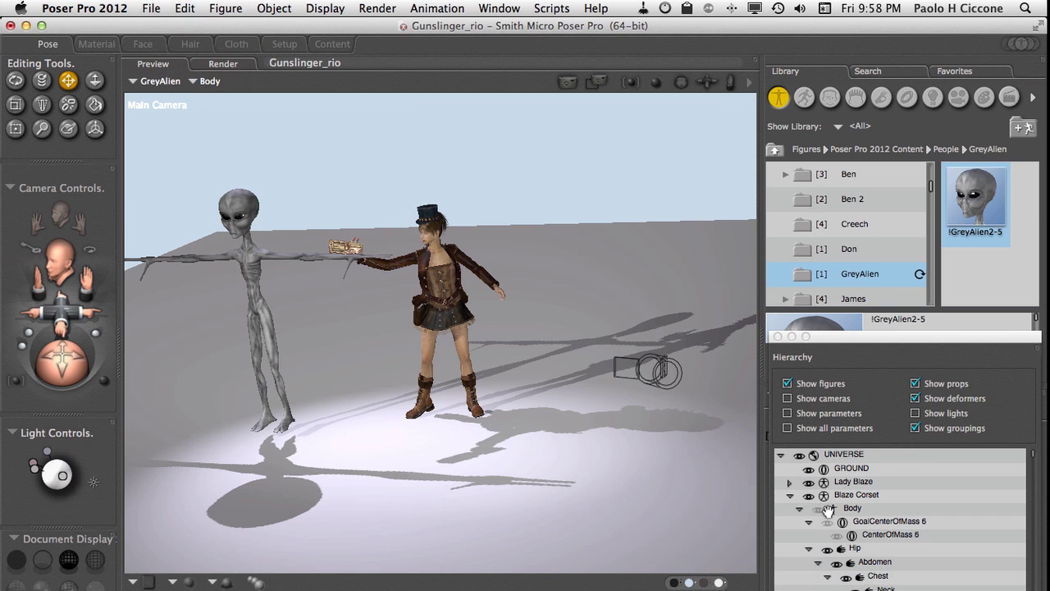
pyautogui.click(790, 499)
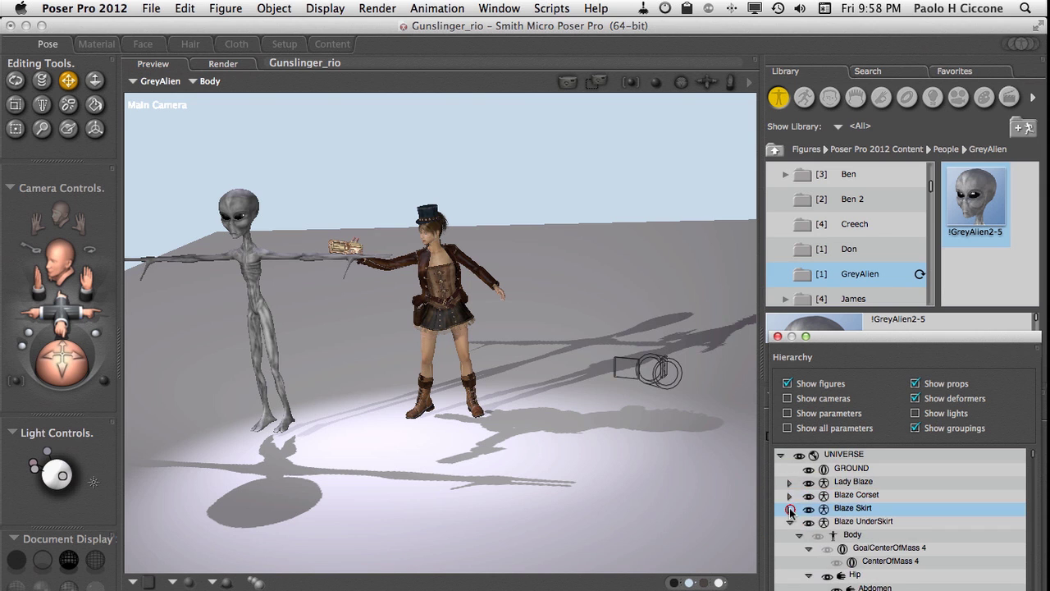
pyautogui.click(790, 508)
pyautogui.click(790, 520)
pyautogui.click(790, 534)
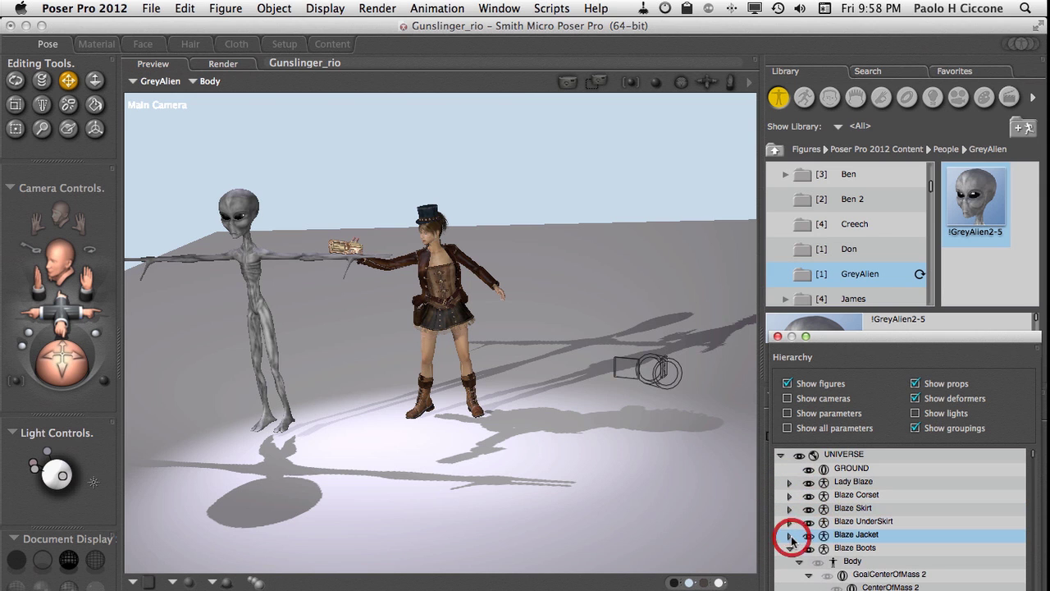
# Delete the GreyAlien figure from the Poser scene and check Reality's object list, selecting Lady Blaze
pyautogui.click(394, 212)
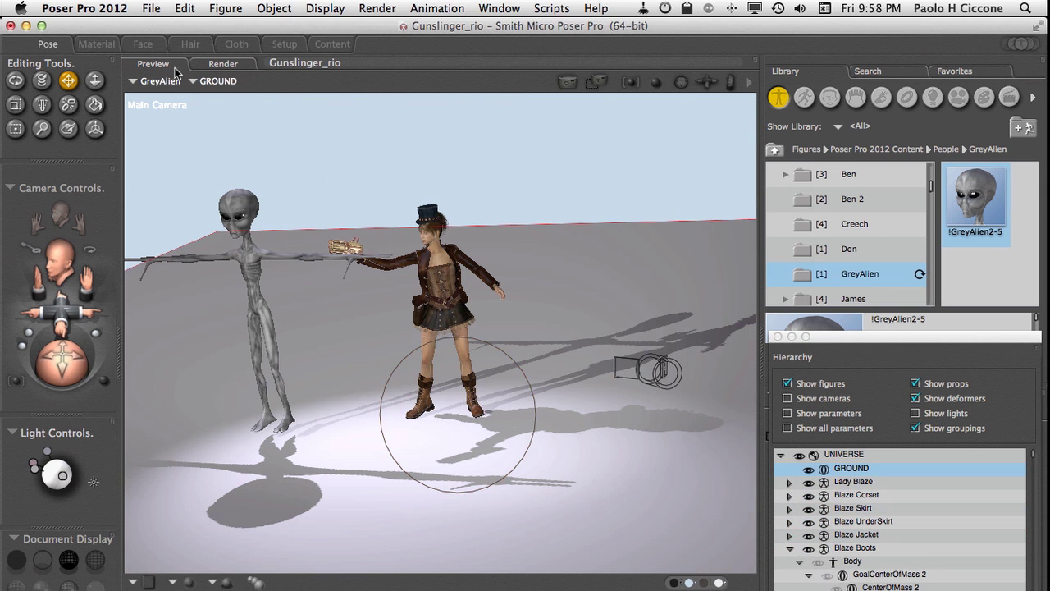
pyautogui.click(209, 80)
pyautogui.click(209, 77)
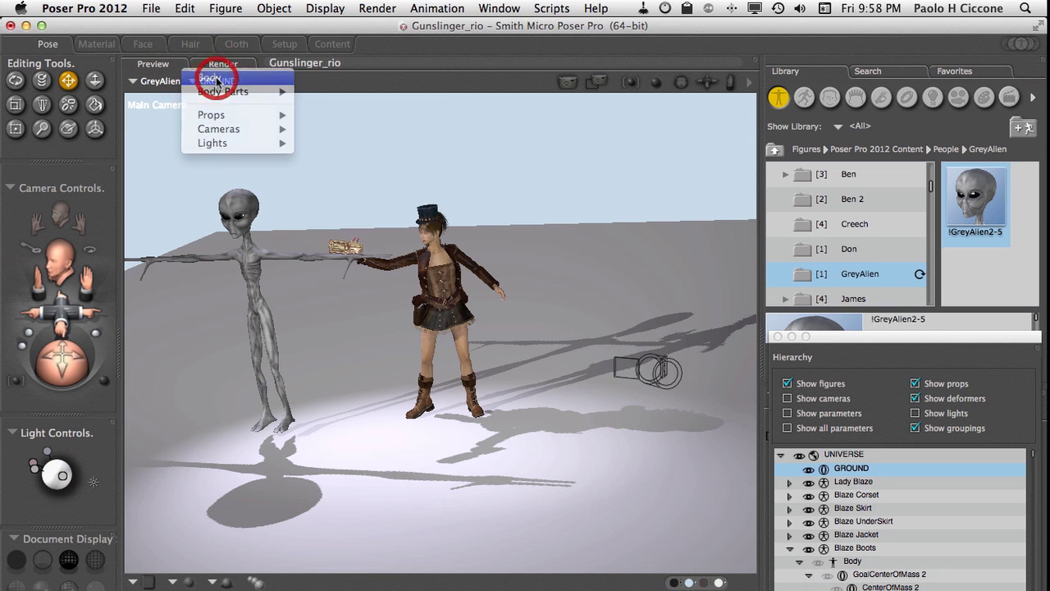
pyautogui.press('Delete')
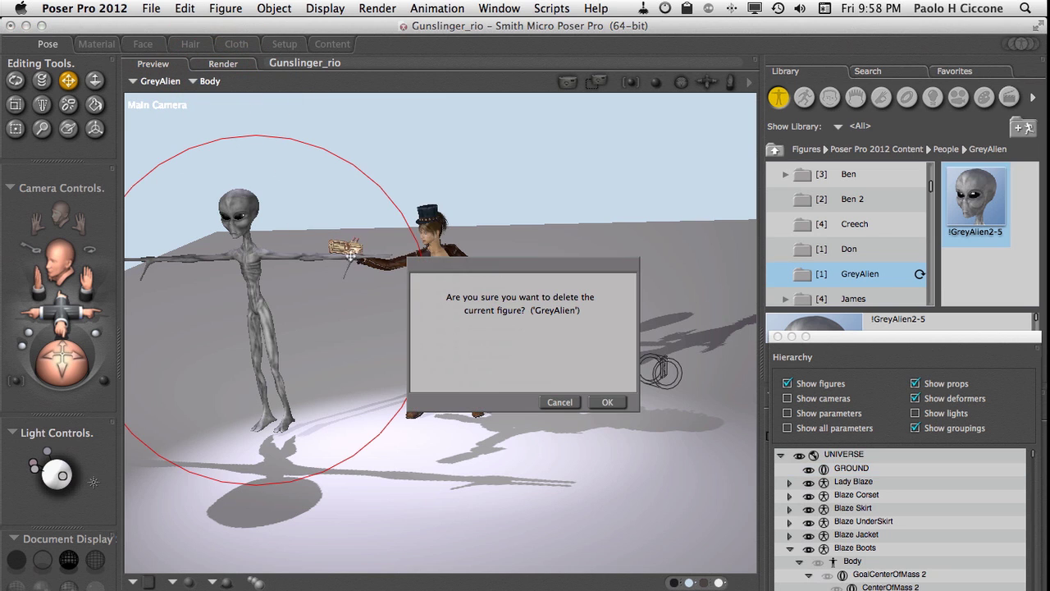
pyautogui.click(614, 404)
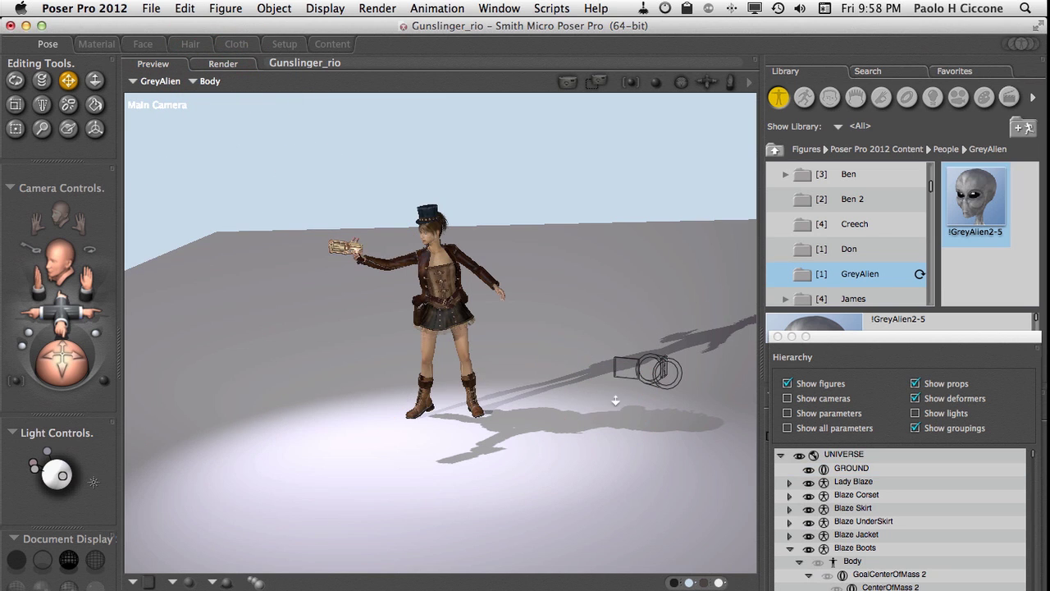
pyautogui.press('super+Tab')
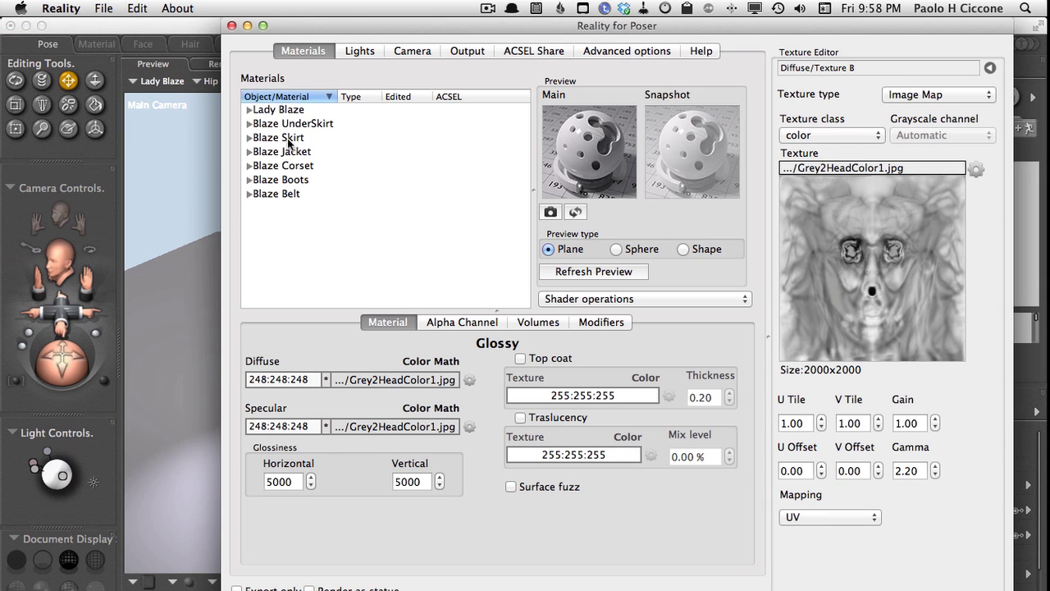
pyautogui.click(279, 109)
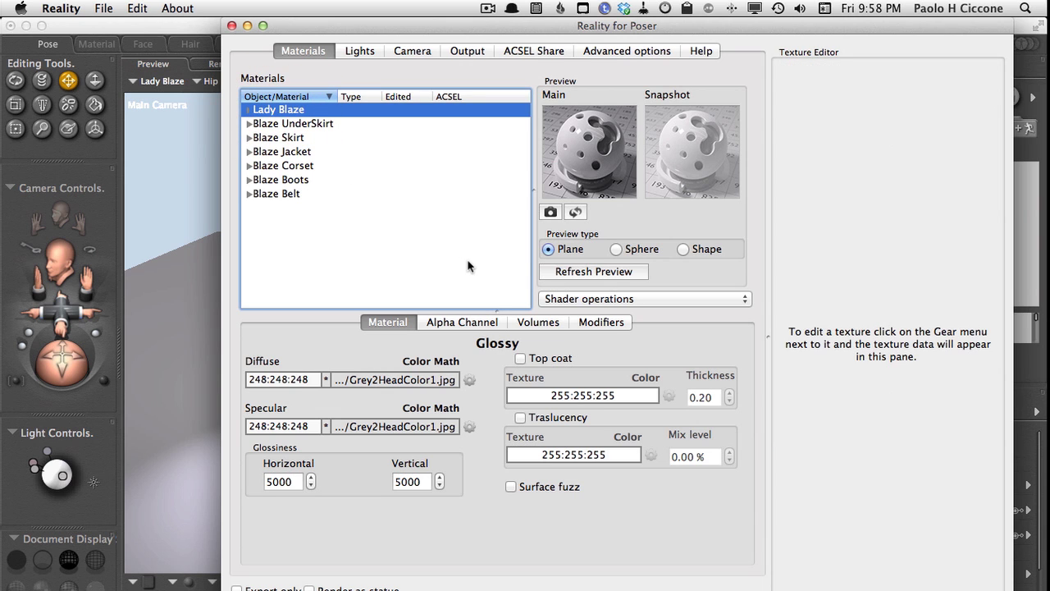
# Collapse the Blaze Boots and Blaze Belt branches in Poser's Hierarchy and switch the view back to the Aux Camera
pyautogui.press('super+Tab')
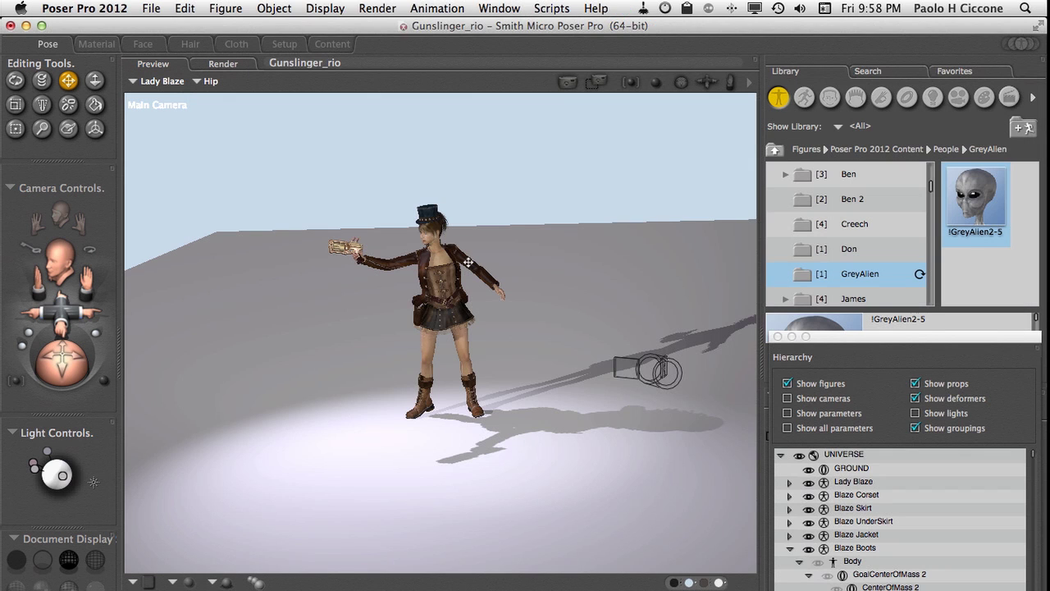
pyautogui.click(788, 551)
pyautogui.click(790, 562)
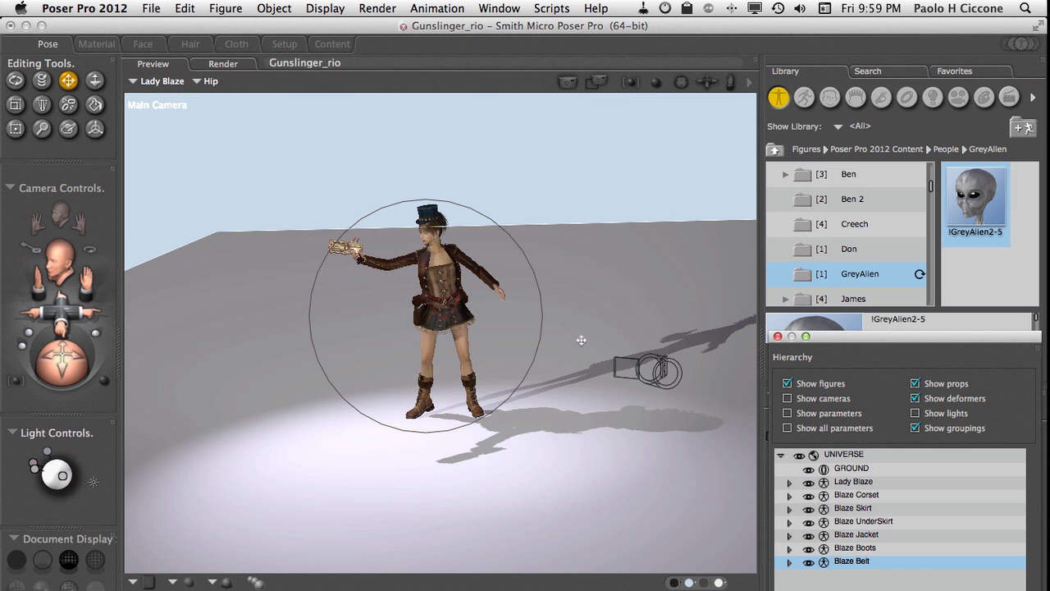
pyautogui.click(80, 188)
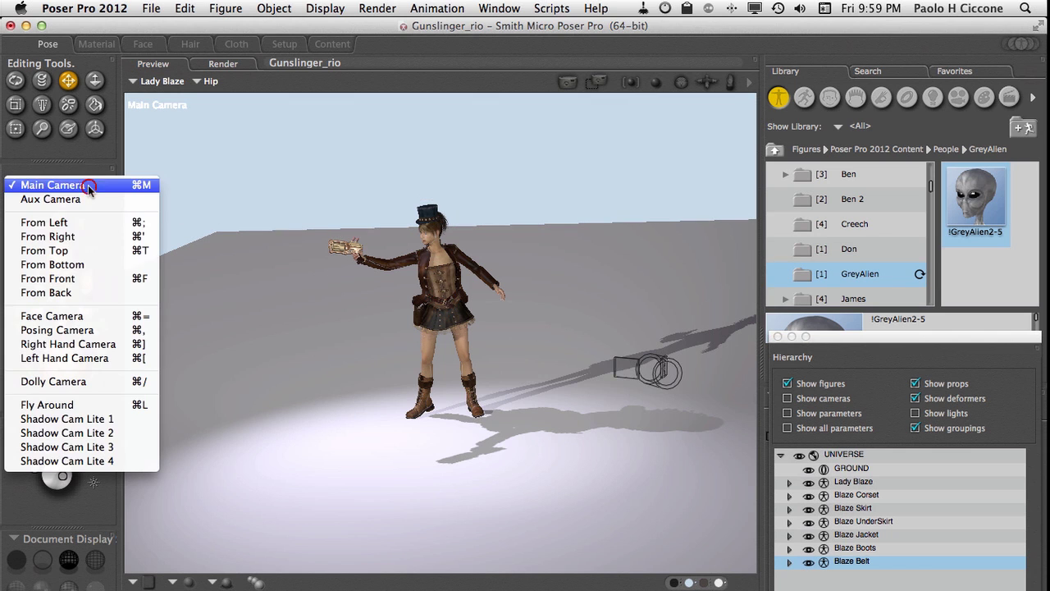
pyautogui.click(83, 198)
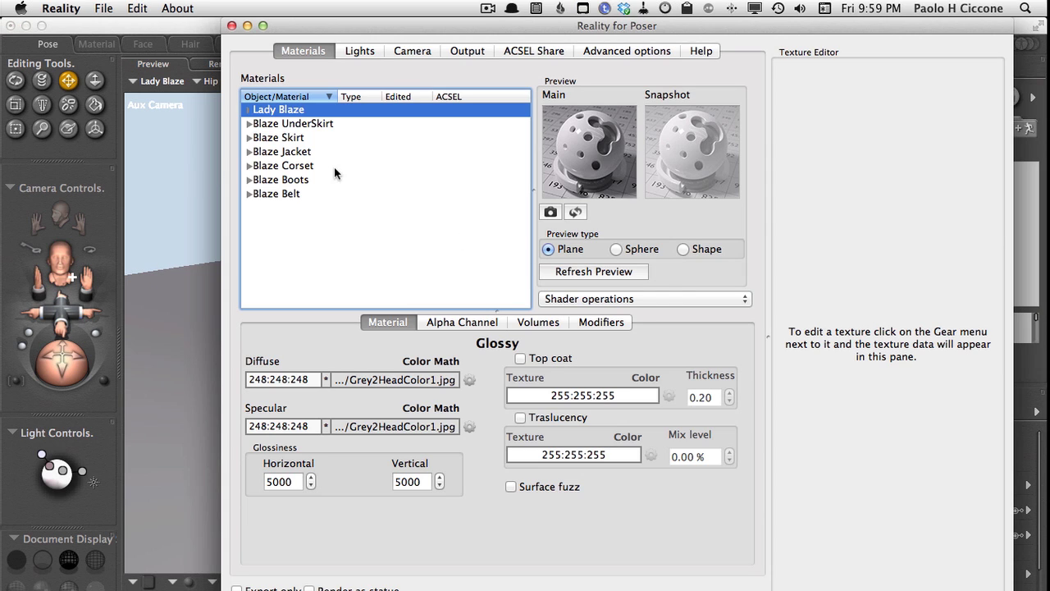
# Choose Posing Camera as Reality's render camera and set its exposure to film ISO 160, shutter 1/60 and f/stop 11.0
pyautogui.click(373, 51)
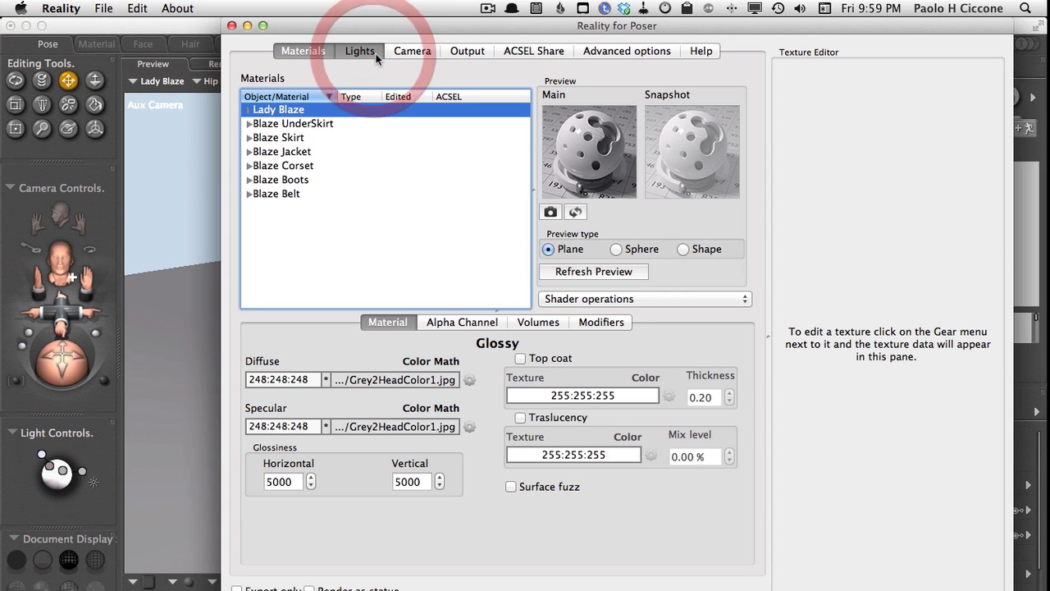
pyautogui.click(414, 52)
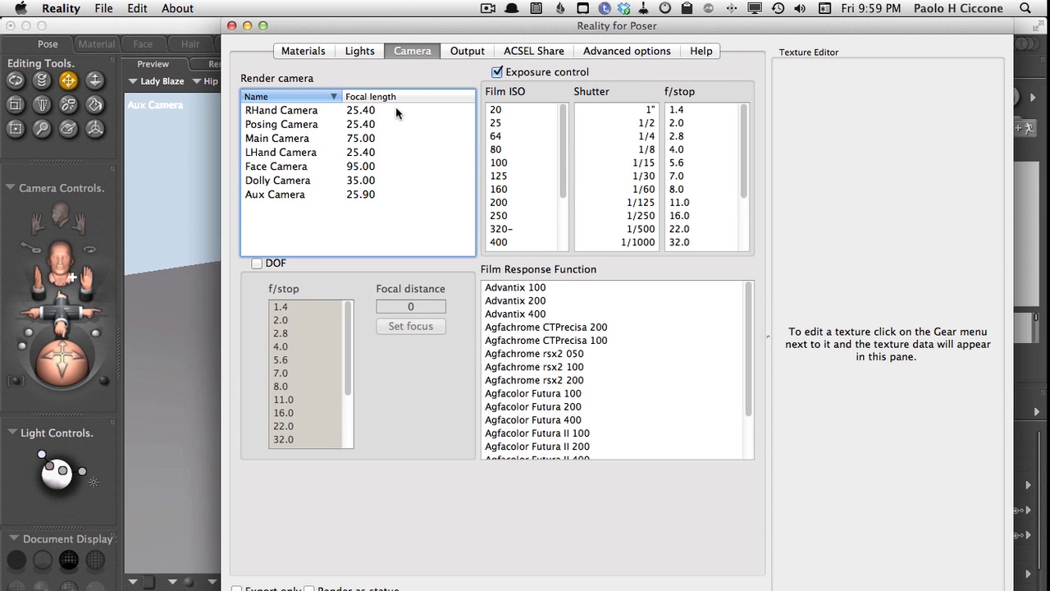
pyautogui.click(365, 124)
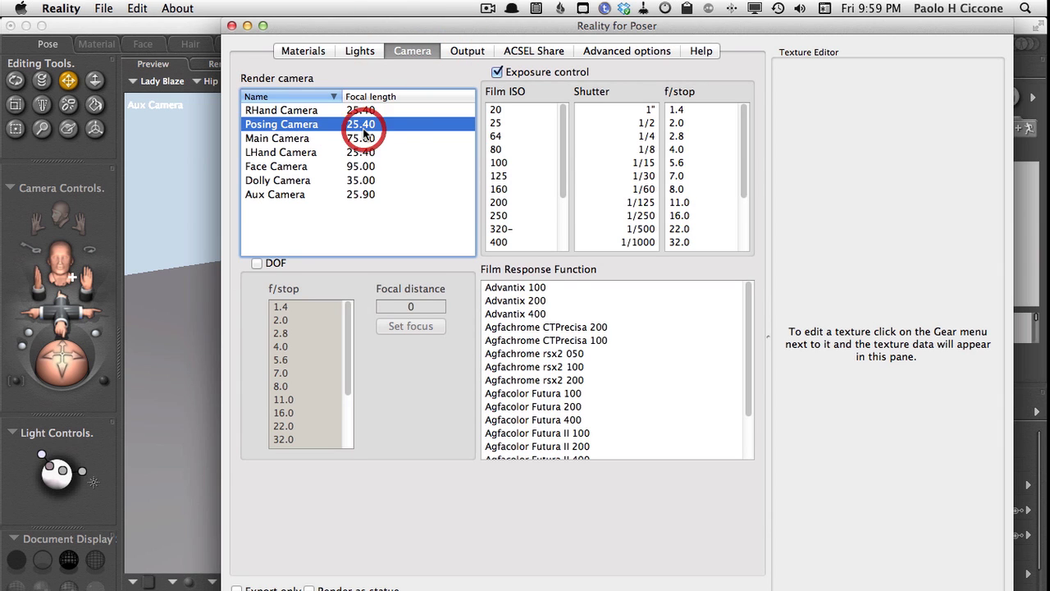
pyautogui.click(521, 190)
pyautogui.click(644, 190)
pyautogui.click(679, 202)
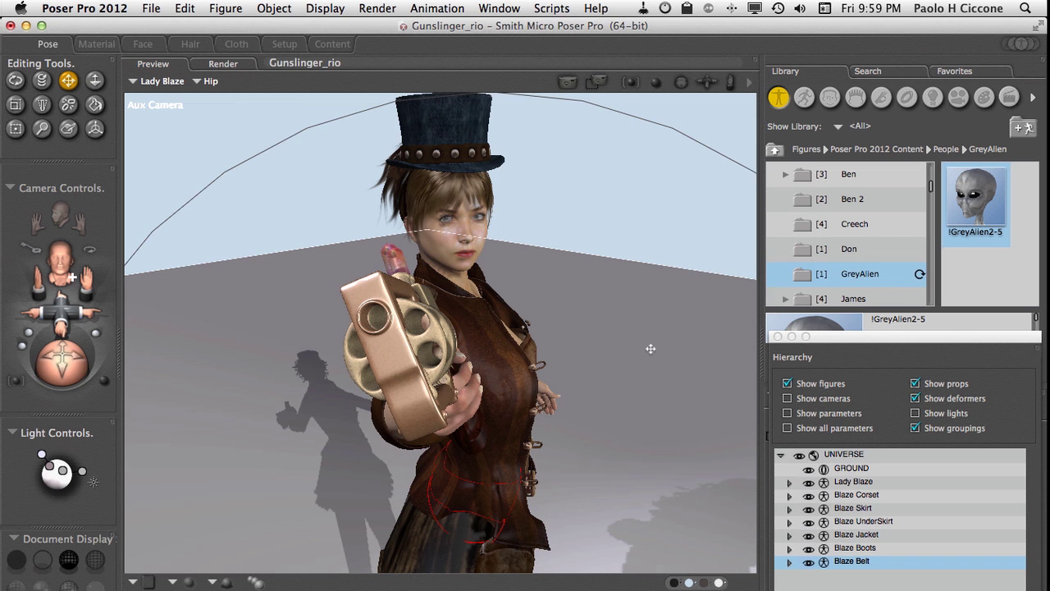
# Check the list of available cameras in Poser, return to Reality and choose Dolly Camera as the render camera
pyautogui.click(43, 191)
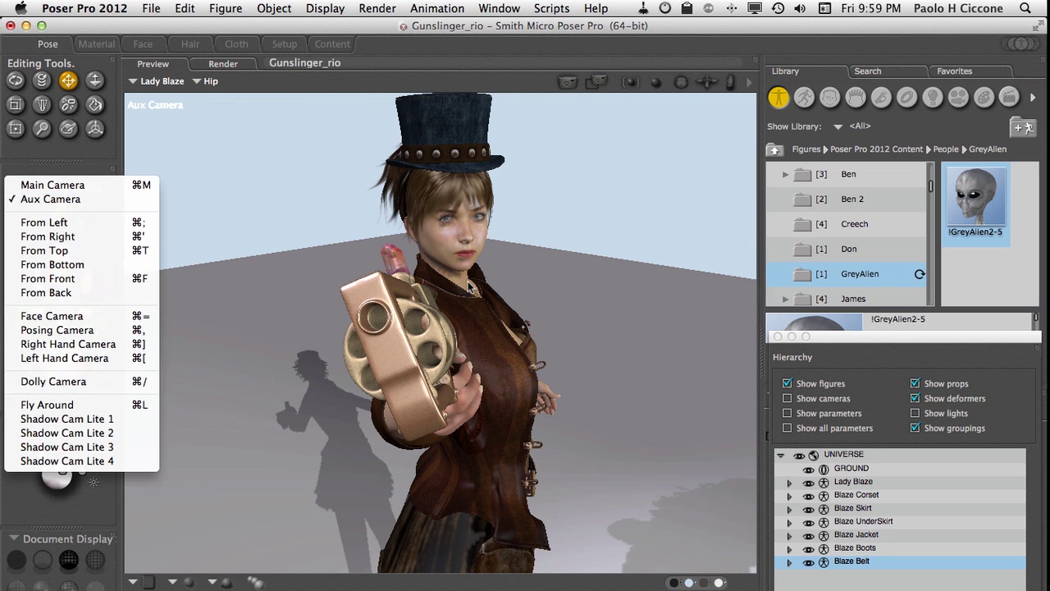
pyautogui.press('super+Tab')
pyautogui.press('super+Tab')
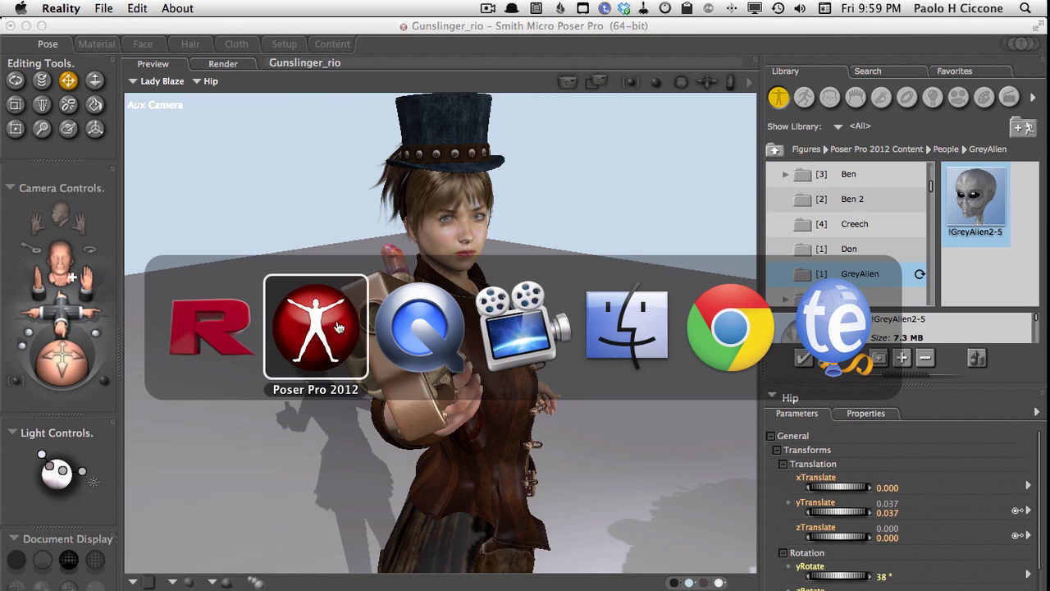
pyautogui.click(248, 328)
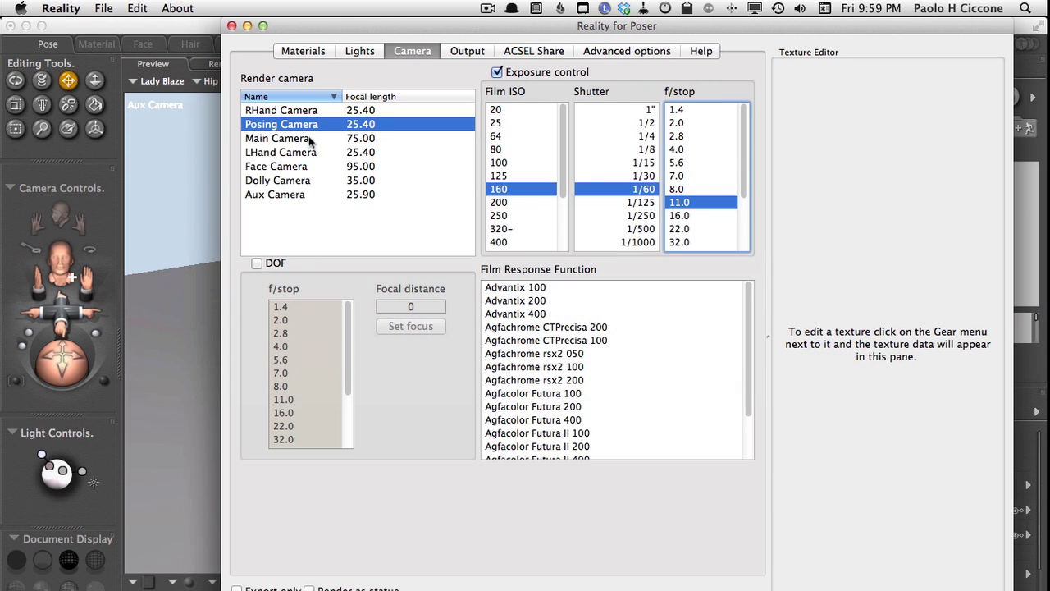
pyautogui.click(301, 181)
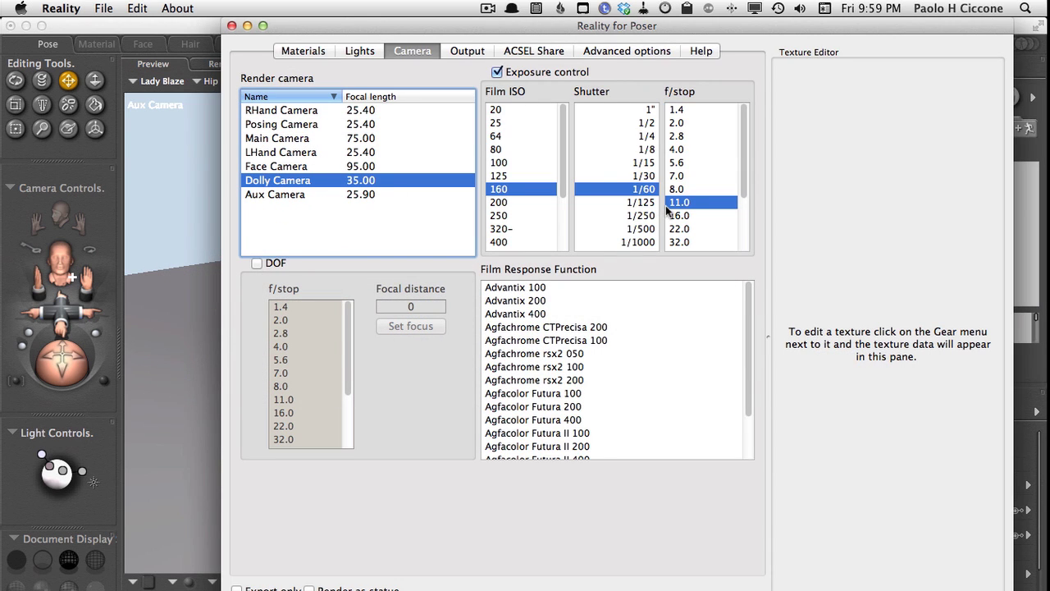
# Review Reality's render output settings and expand Lady Blaze in the material list to look through its materials
pyautogui.click(468, 52)
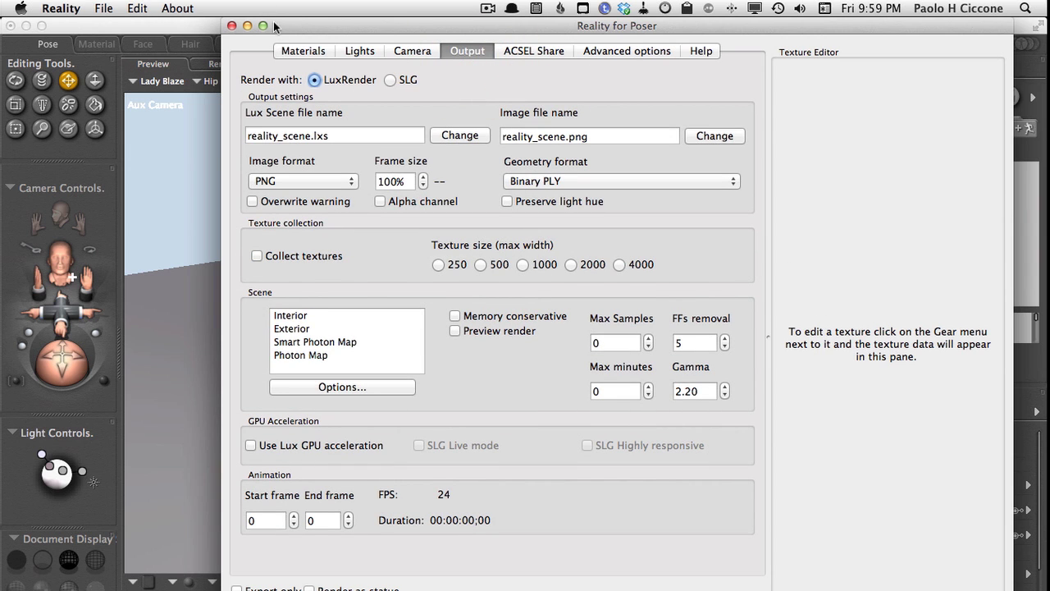
pyautogui.click(319, 53)
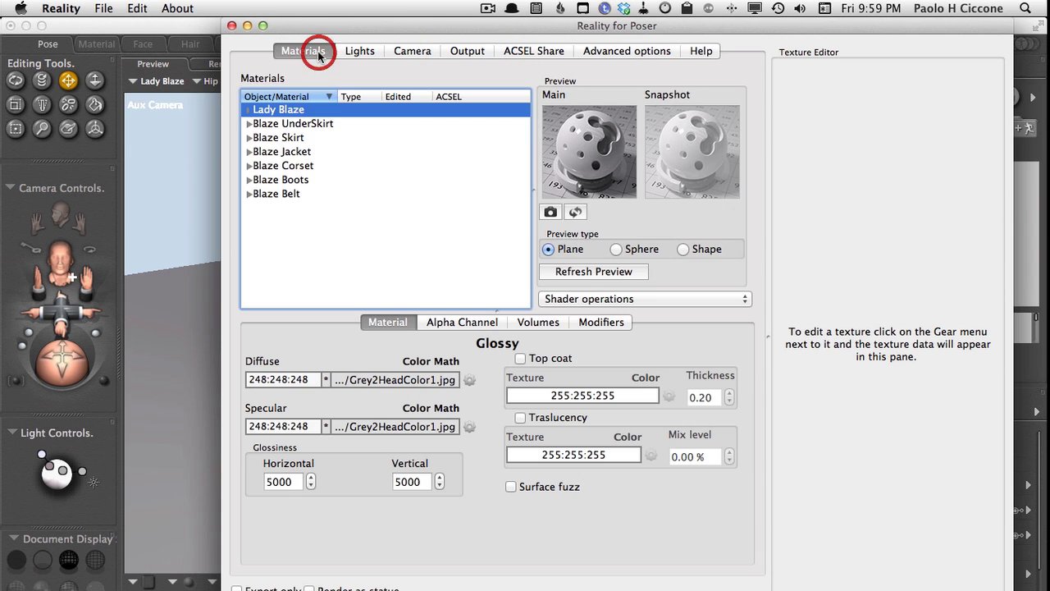
pyautogui.click(250, 112)
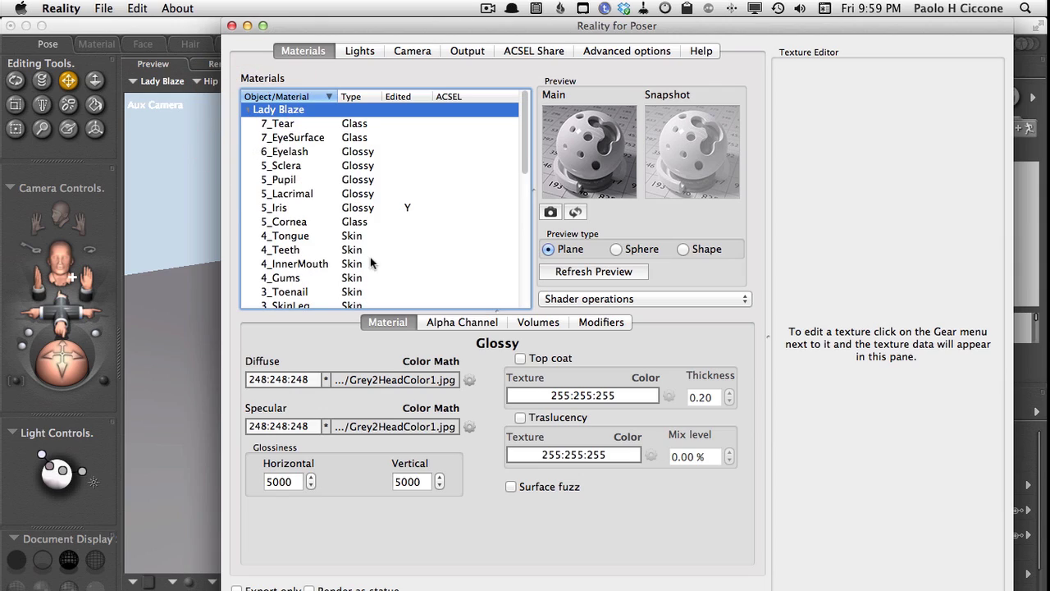
pyautogui.scroll(-3, 442, 273)
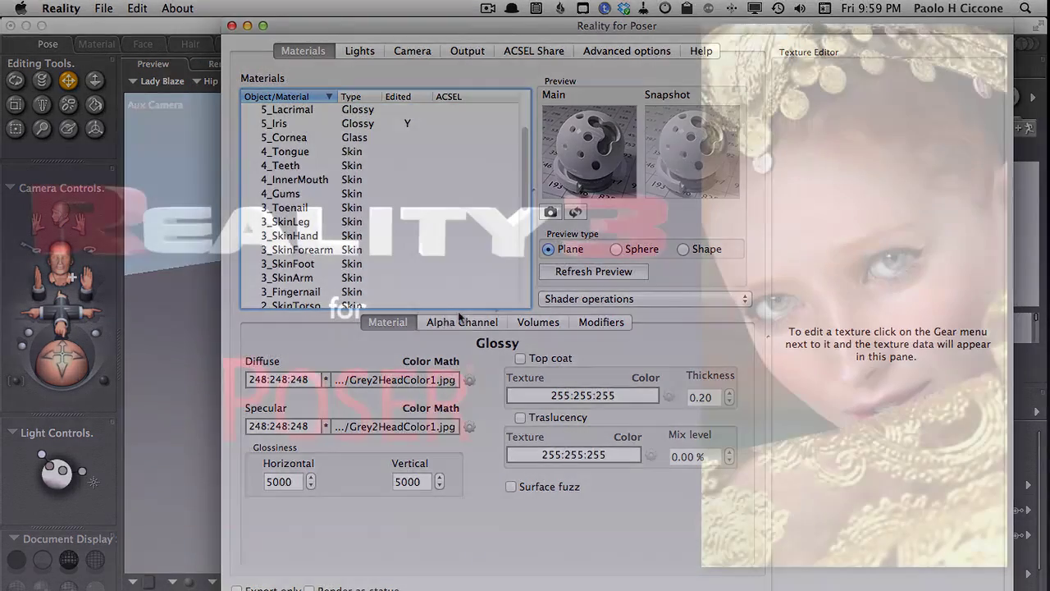